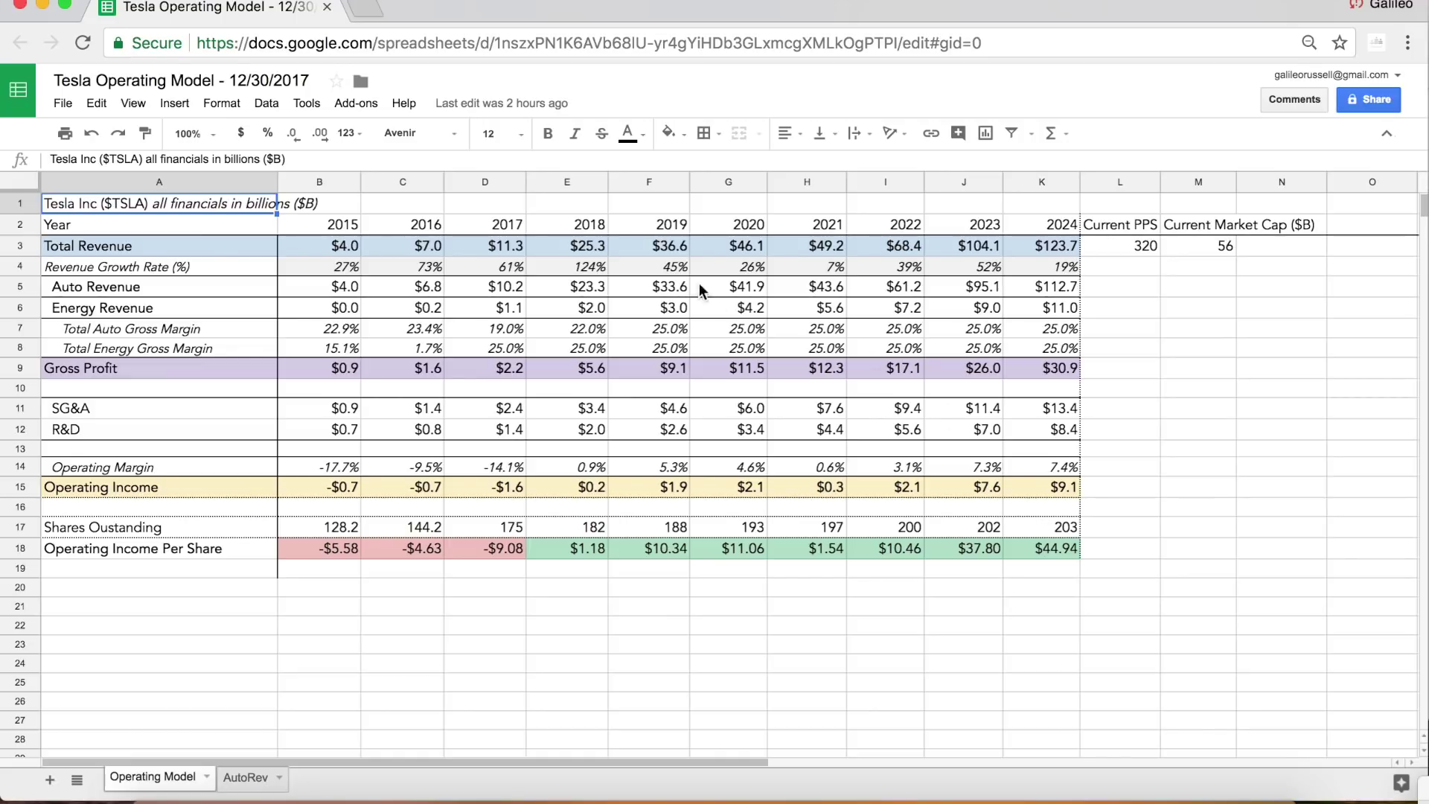
Step: Review the 2019 column and Energy Revenue for 2017 through 2024 on the Operating Model sheet
{"action": "left_click", "coordinate": [661, 227]}
{"action": "left_click", "coordinate": [646, 181]}
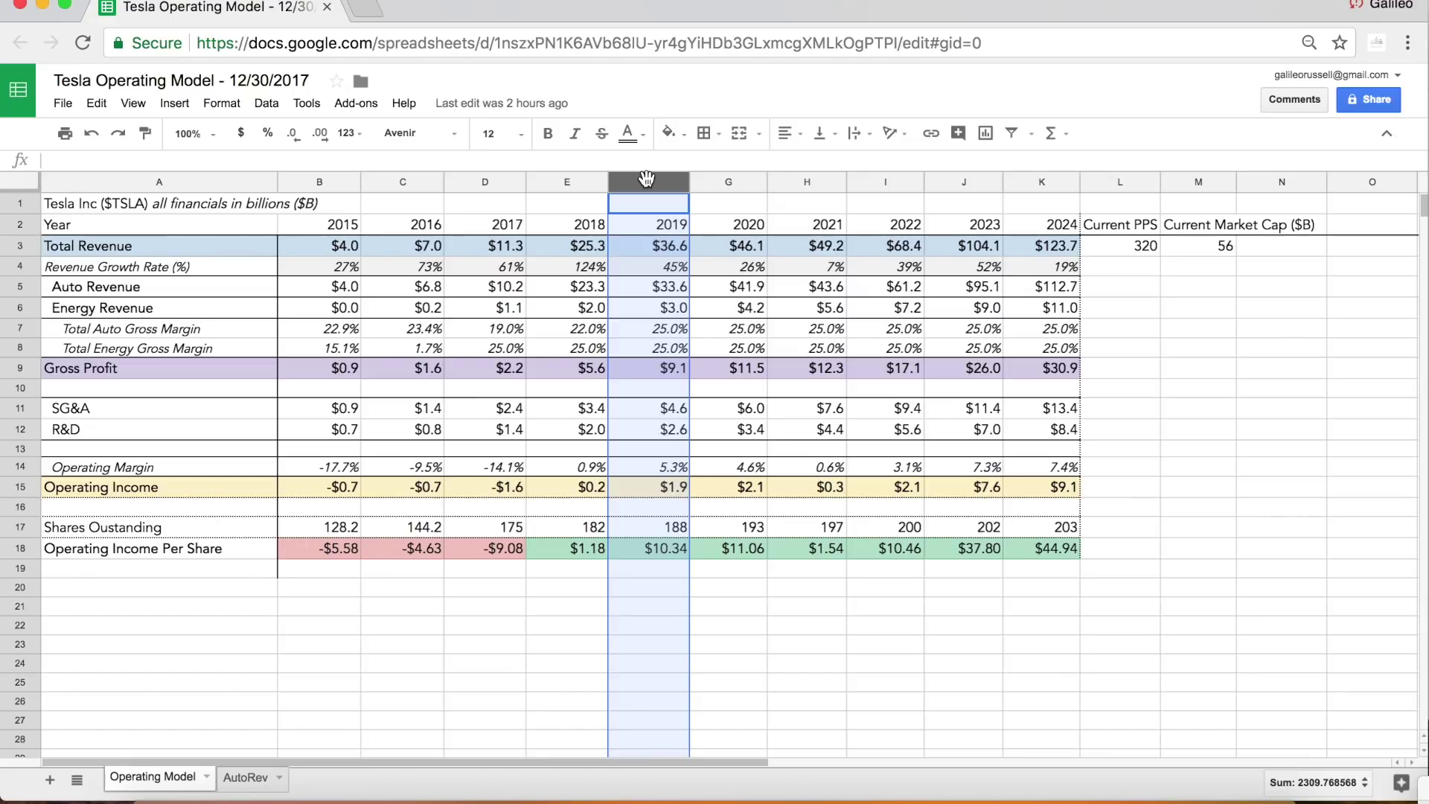
{"action": "left_click_drag", "start_coordinate": [484, 307], "coordinate": [1075, 309]}
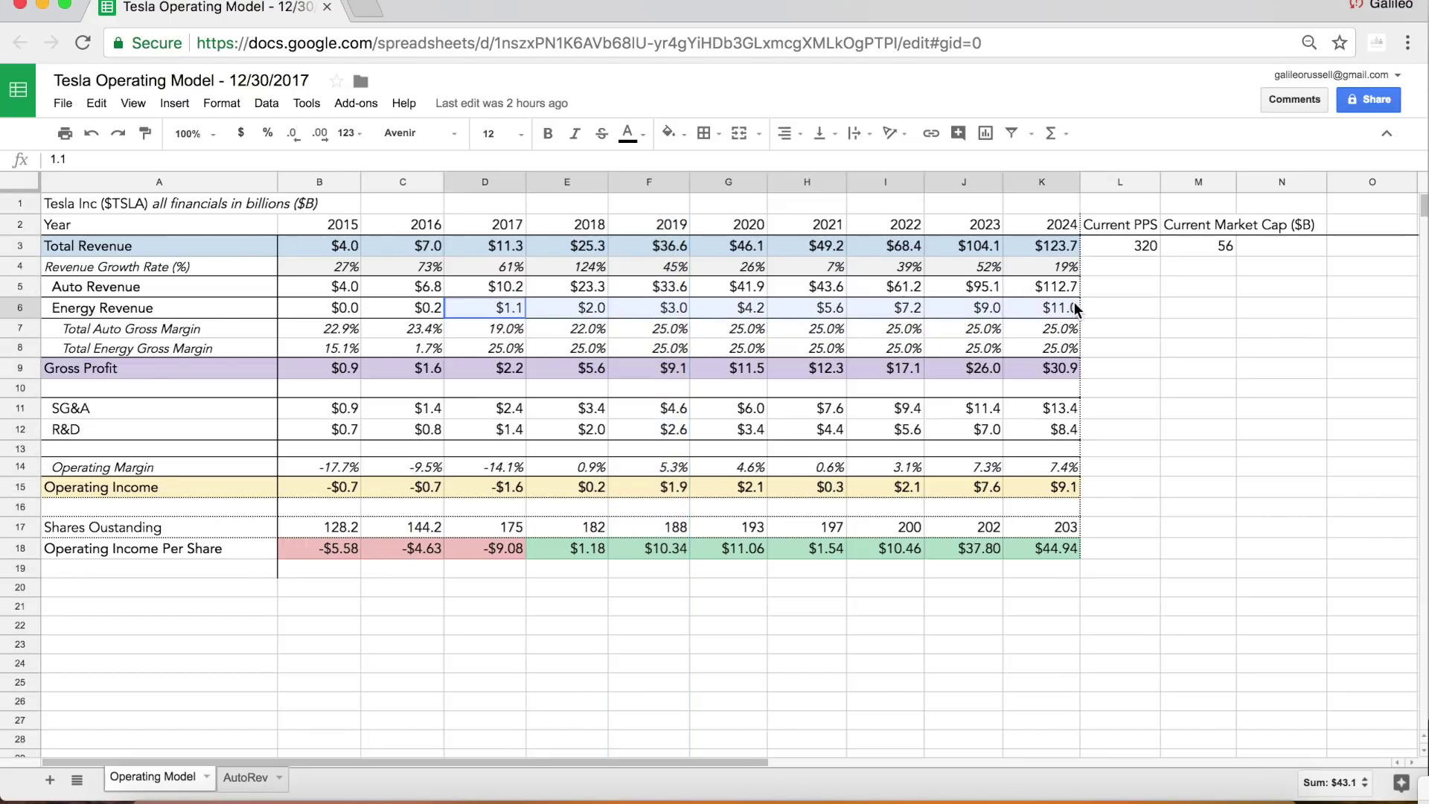
Step: Check the 2016 auto and 2017 energy gross margins, the SG&A and R&D rows, and the 2018 figures
{"action": "left_click", "coordinate": [389, 329]}
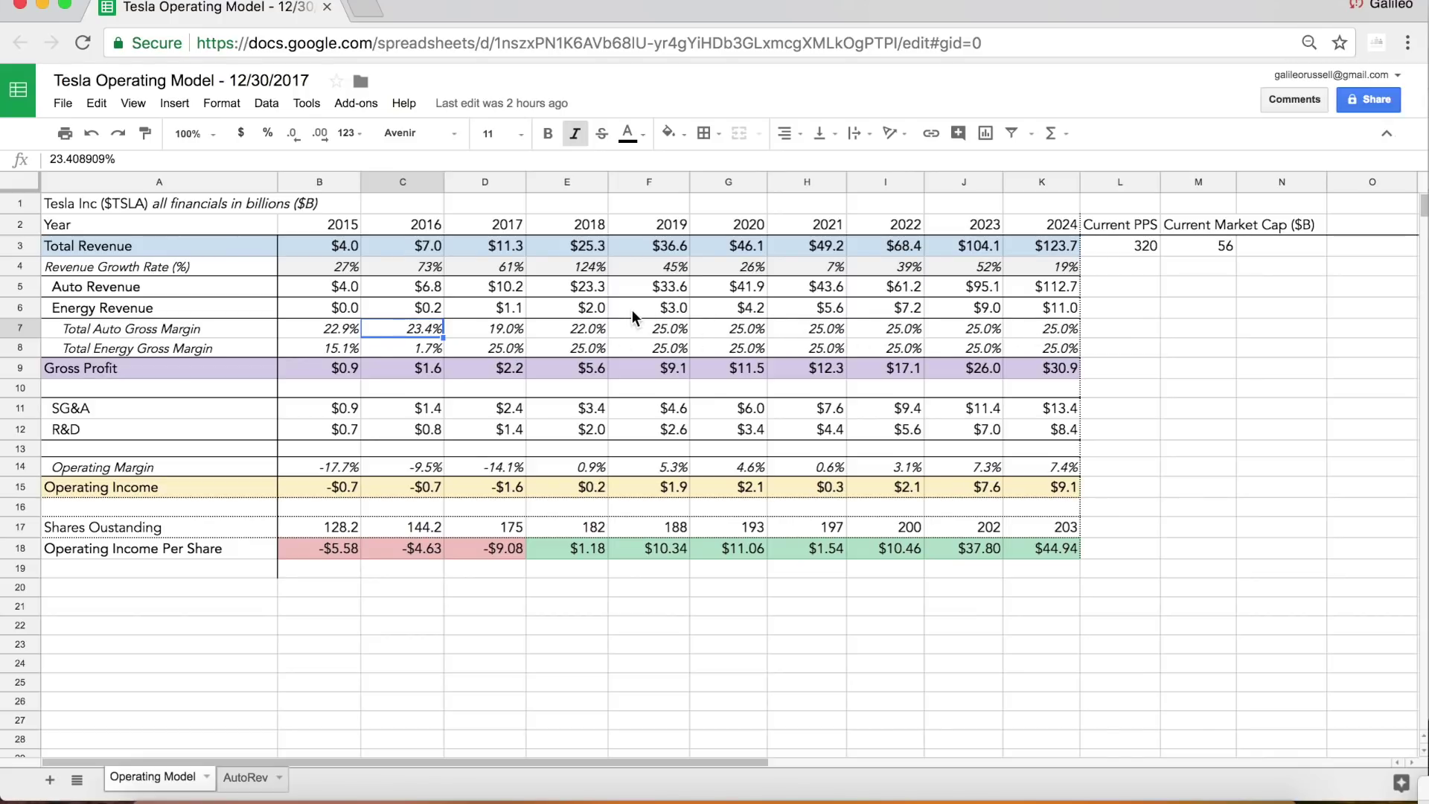
{"action": "left_click", "coordinate": [506, 348]}
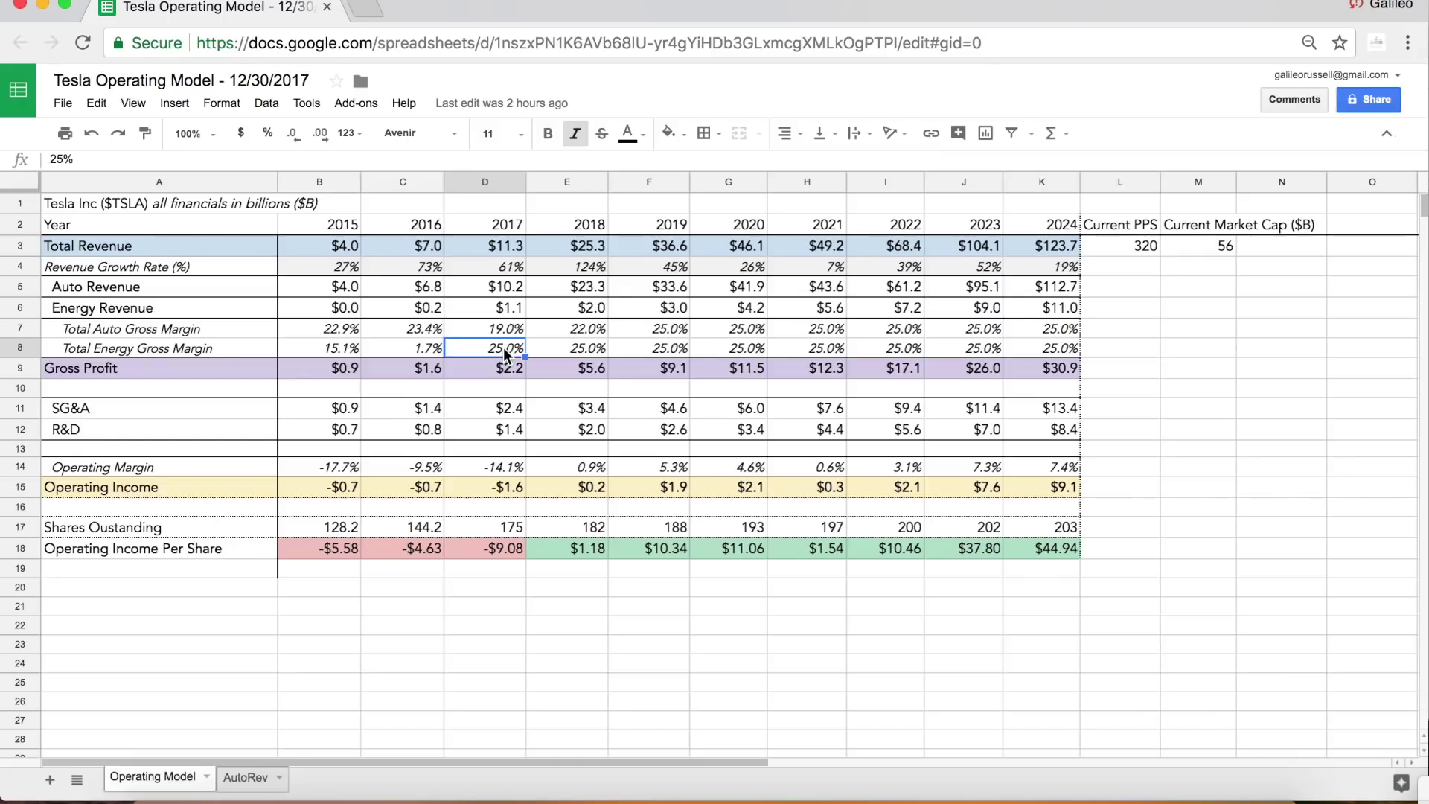
{"action": "key", "text": "Down"}
{"action": "key", "text": "Down"}
{"action": "key", "text": "Down"}
{"action": "key", "text": "Down"}
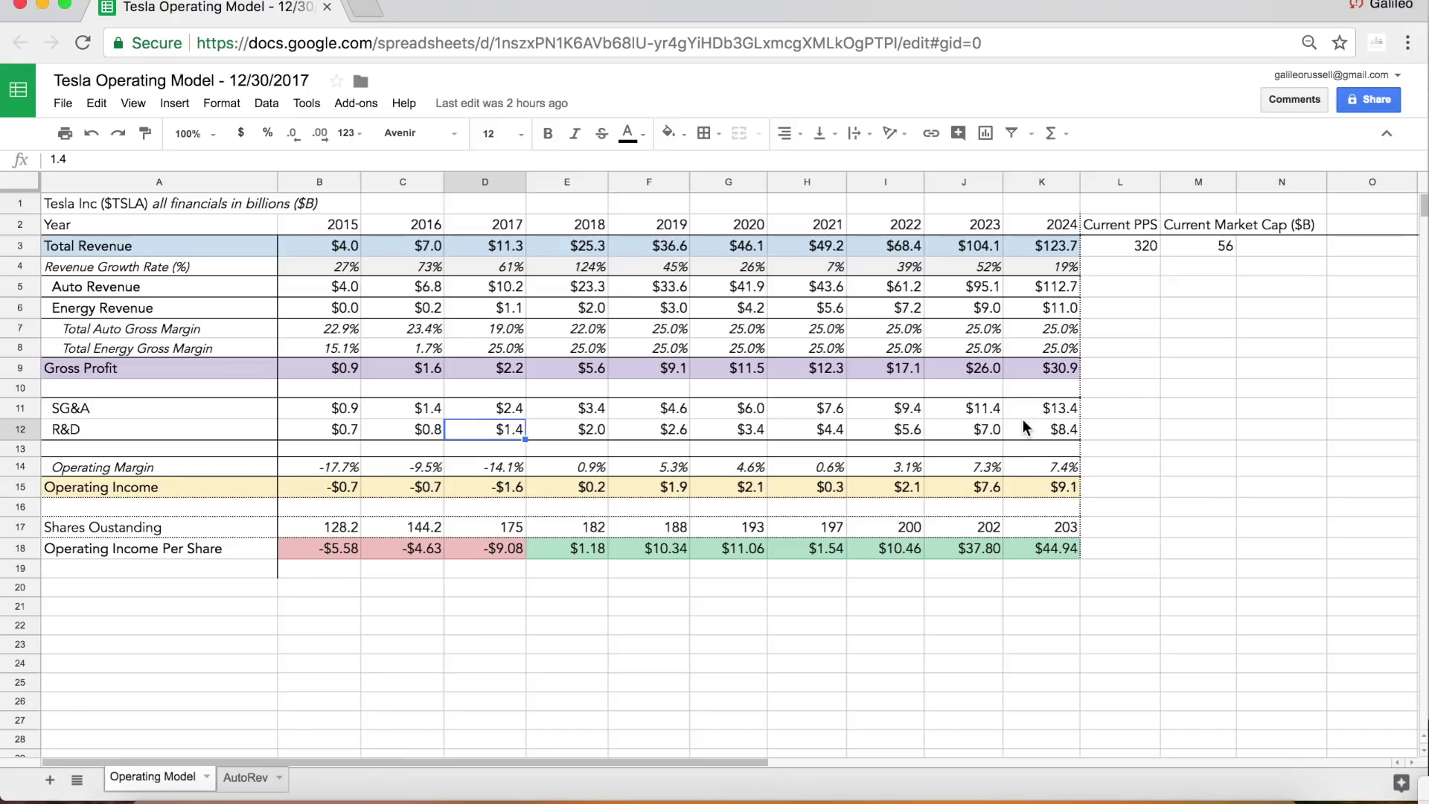
{"action": "left_click_drag", "start_coordinate": [19, 409], "coordinate": [18, 426]}
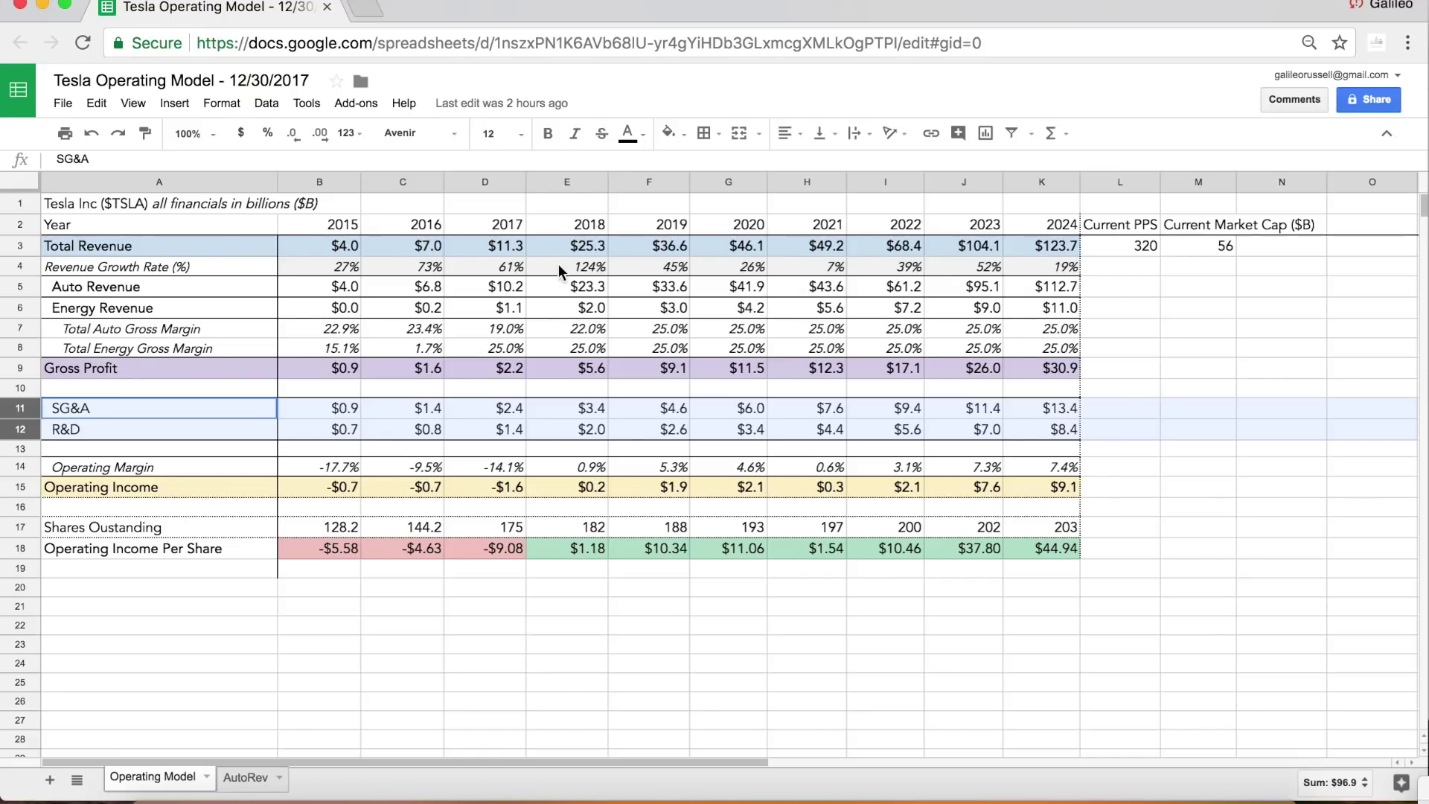
{"action": "left_click", "coordinate": [549, 183]}
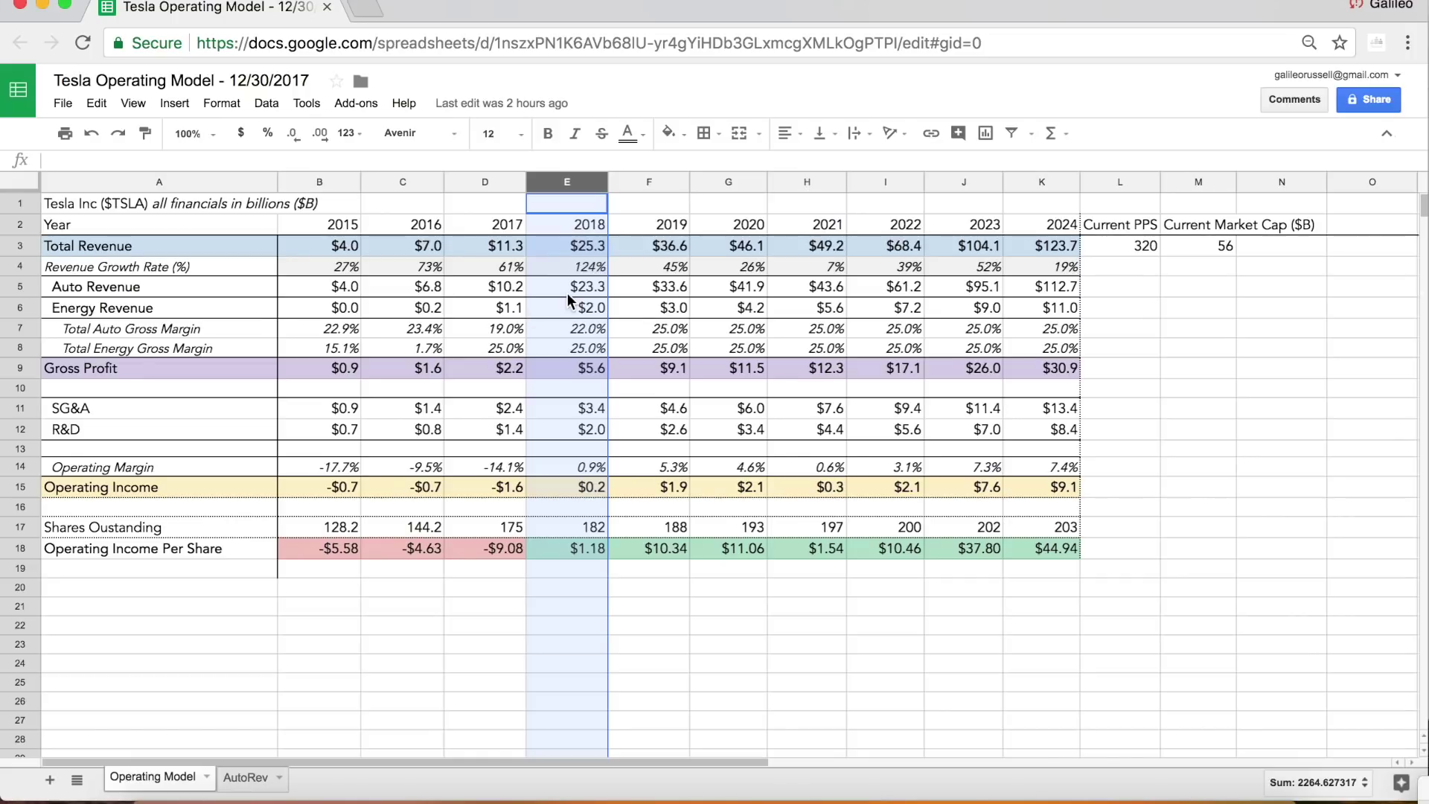
Step: On AutoRev, review the deliveries, Rev / Car and 2016 Total Auto Revenue rows
{"action": "left_click", "coordinate": [246, 778]}
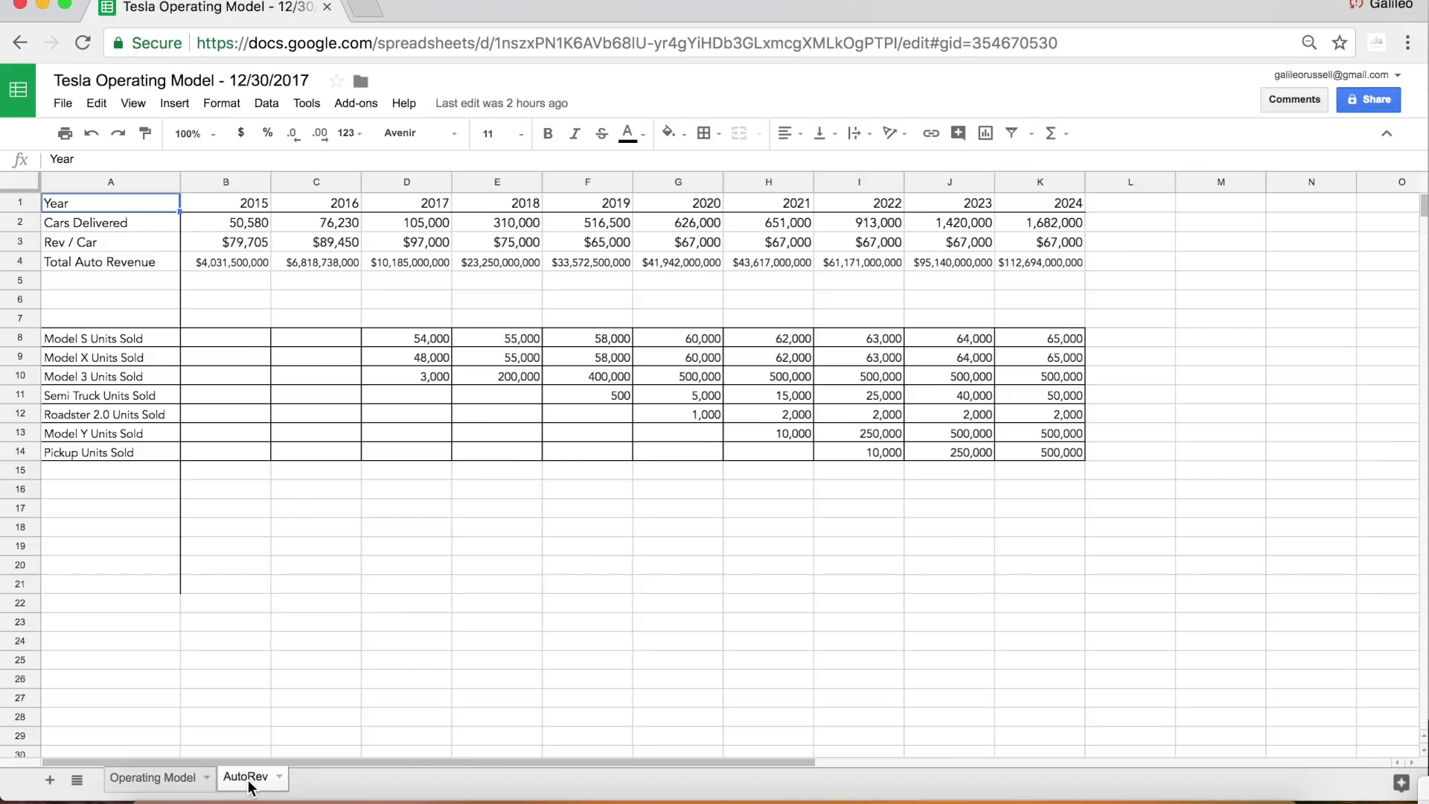
{"action": "left_click", "coordinate": [141, 238]}
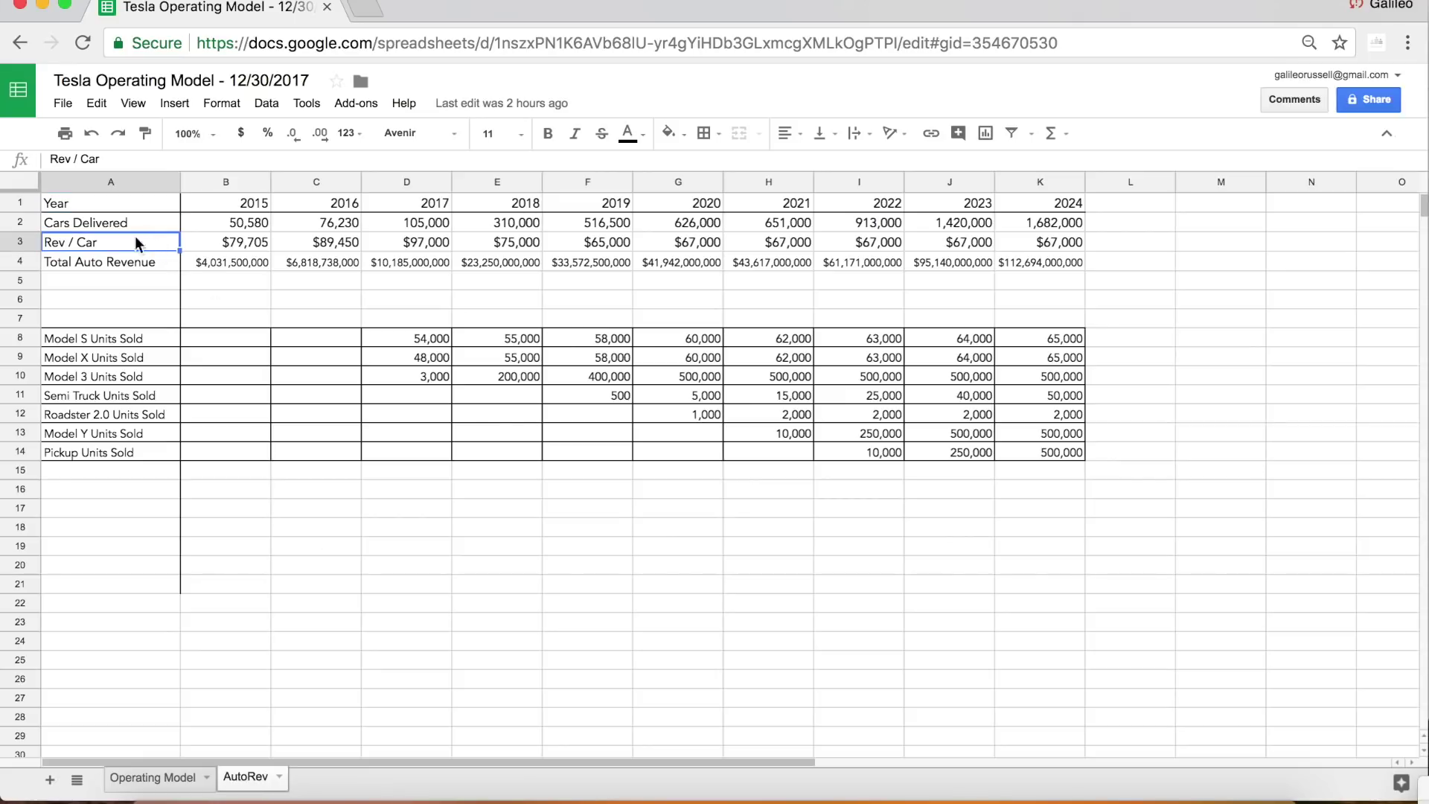
{"action": "left_click_drag", "start_coordinate": [21, 222], "coordinate": [21, 264]}
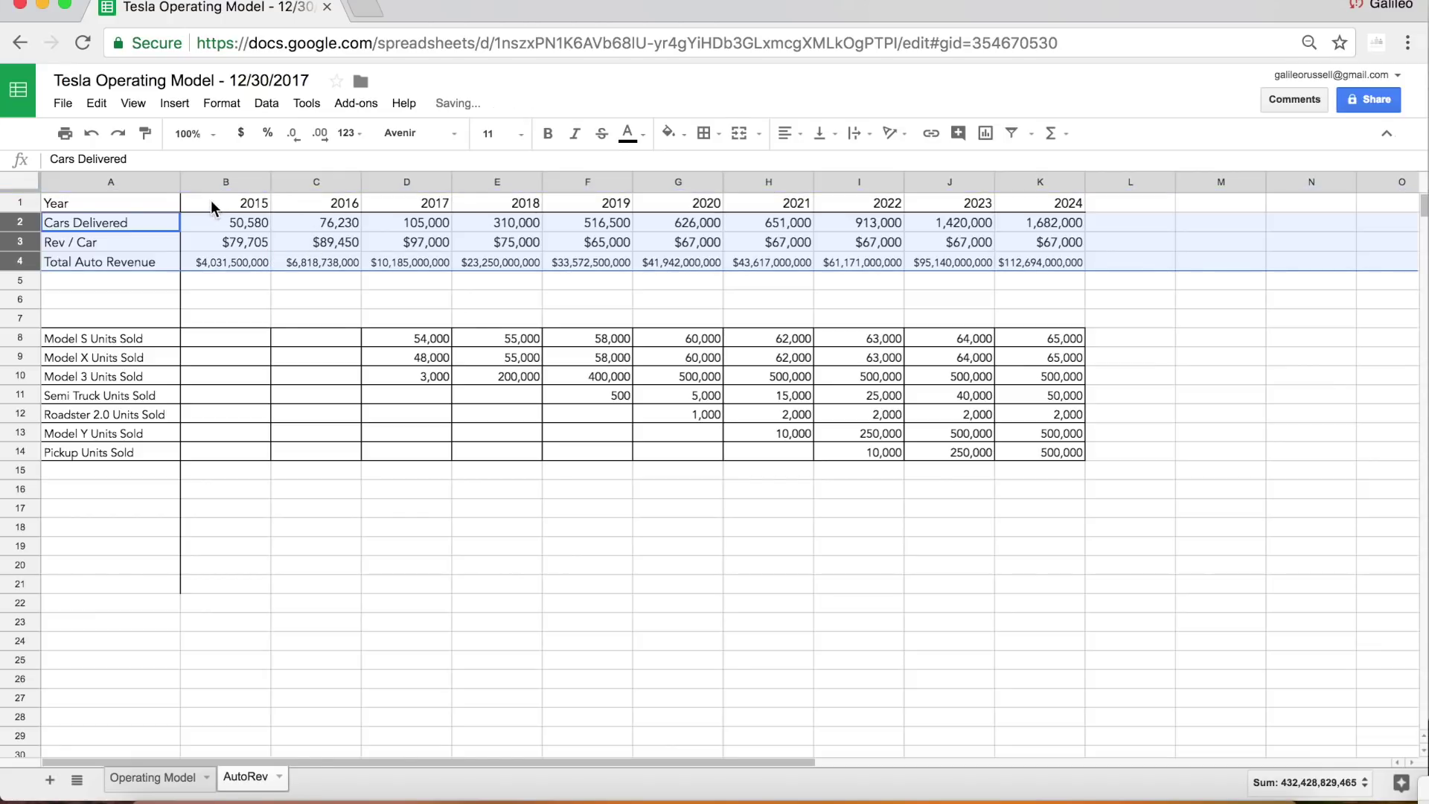
{"action": "left_click", "coordinate": [299, 265]}
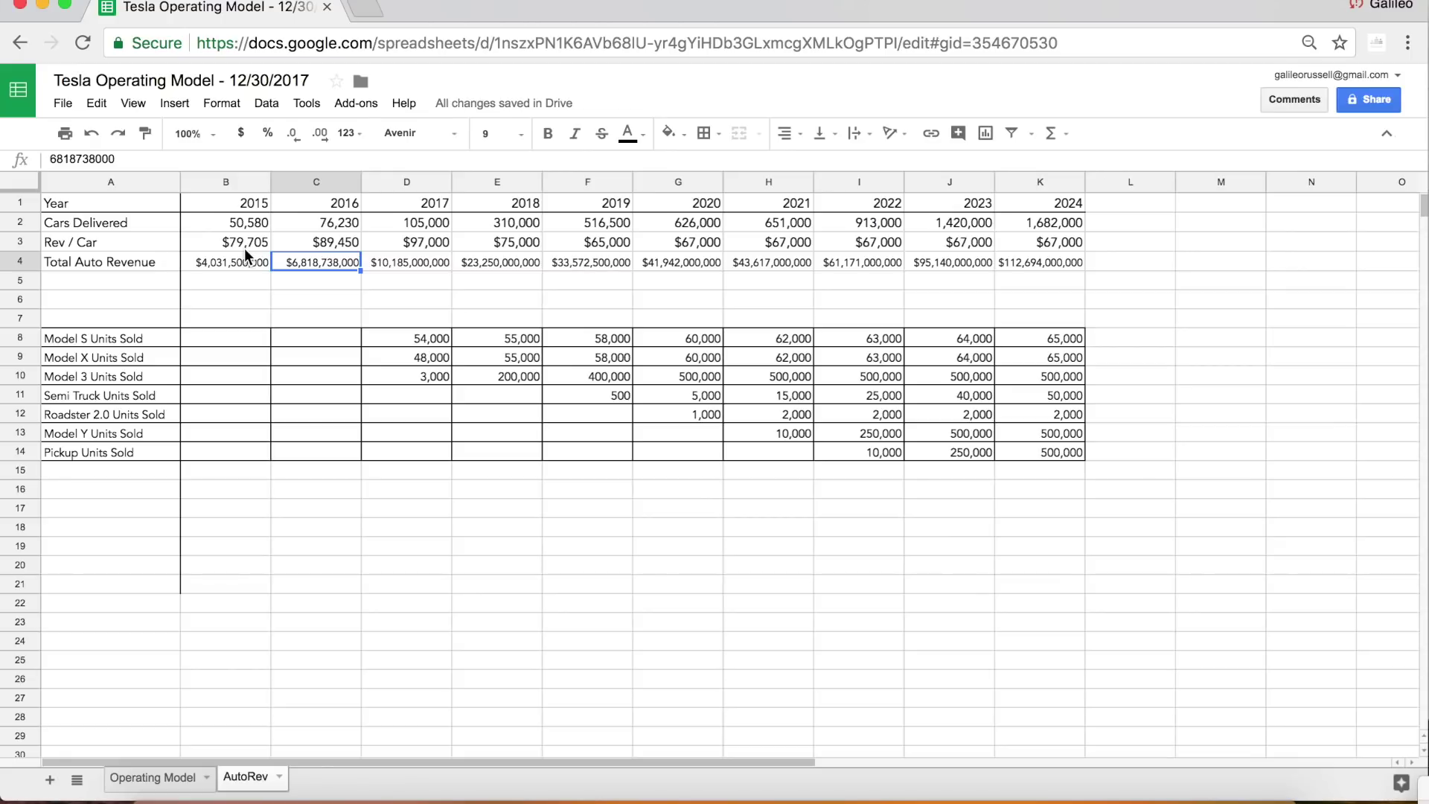
Step: Step through revenue per car for 2016–2019, then check 2017 Model 3 units sold
{"action": "key", "text": "Up"}
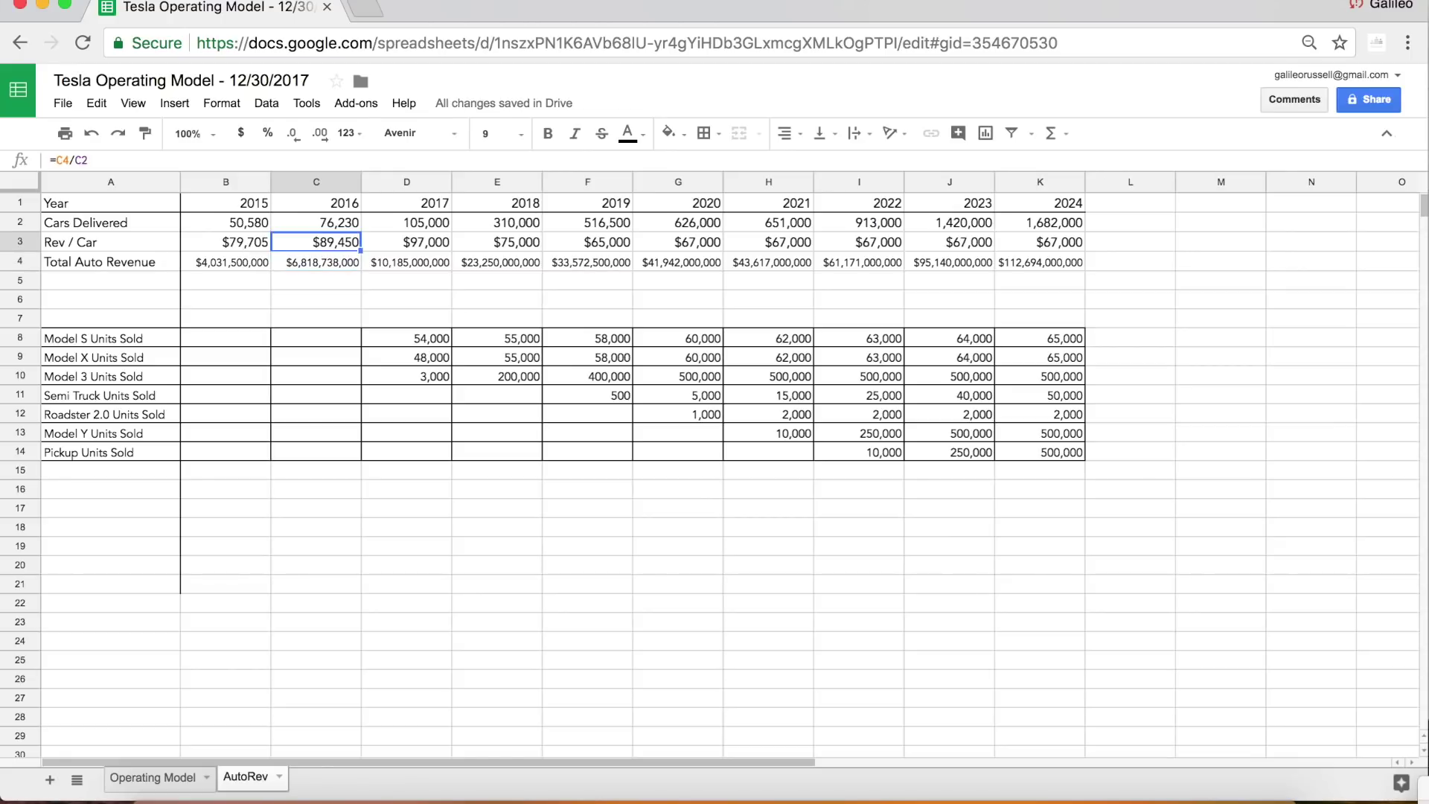
{"action": "key", "text": "Right"}
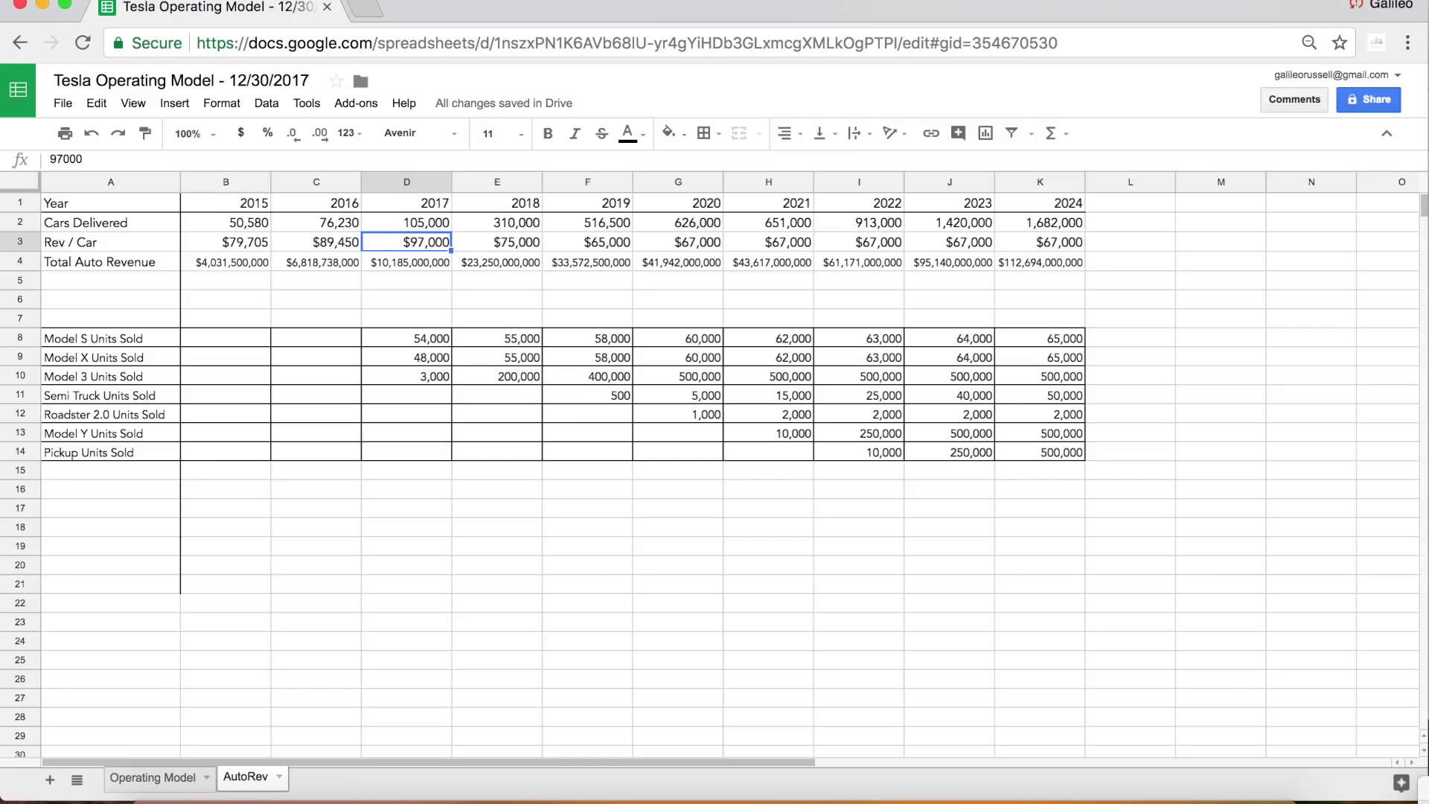
{"action": "key", "text": "Right"}
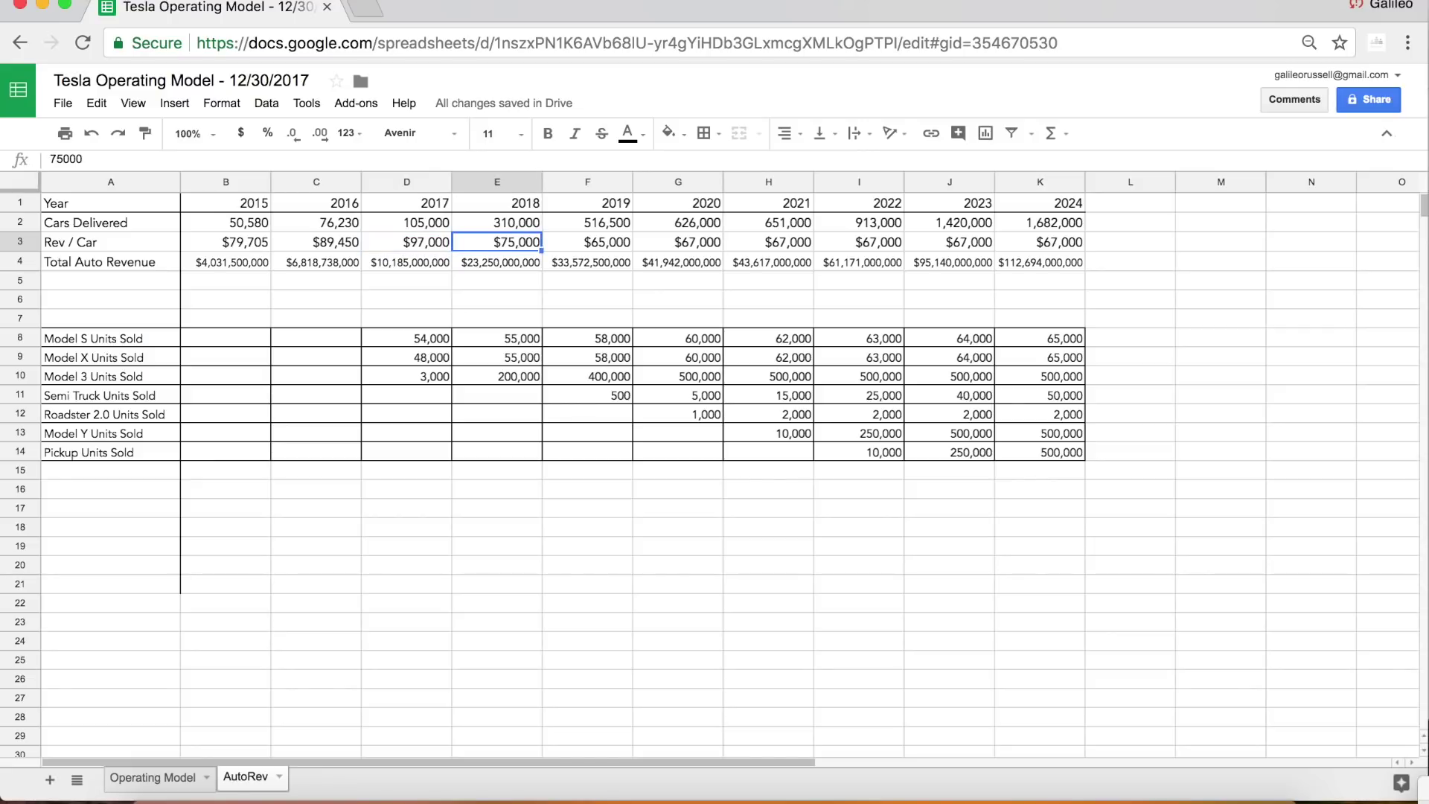
{"action": "key", "text": "Right"}
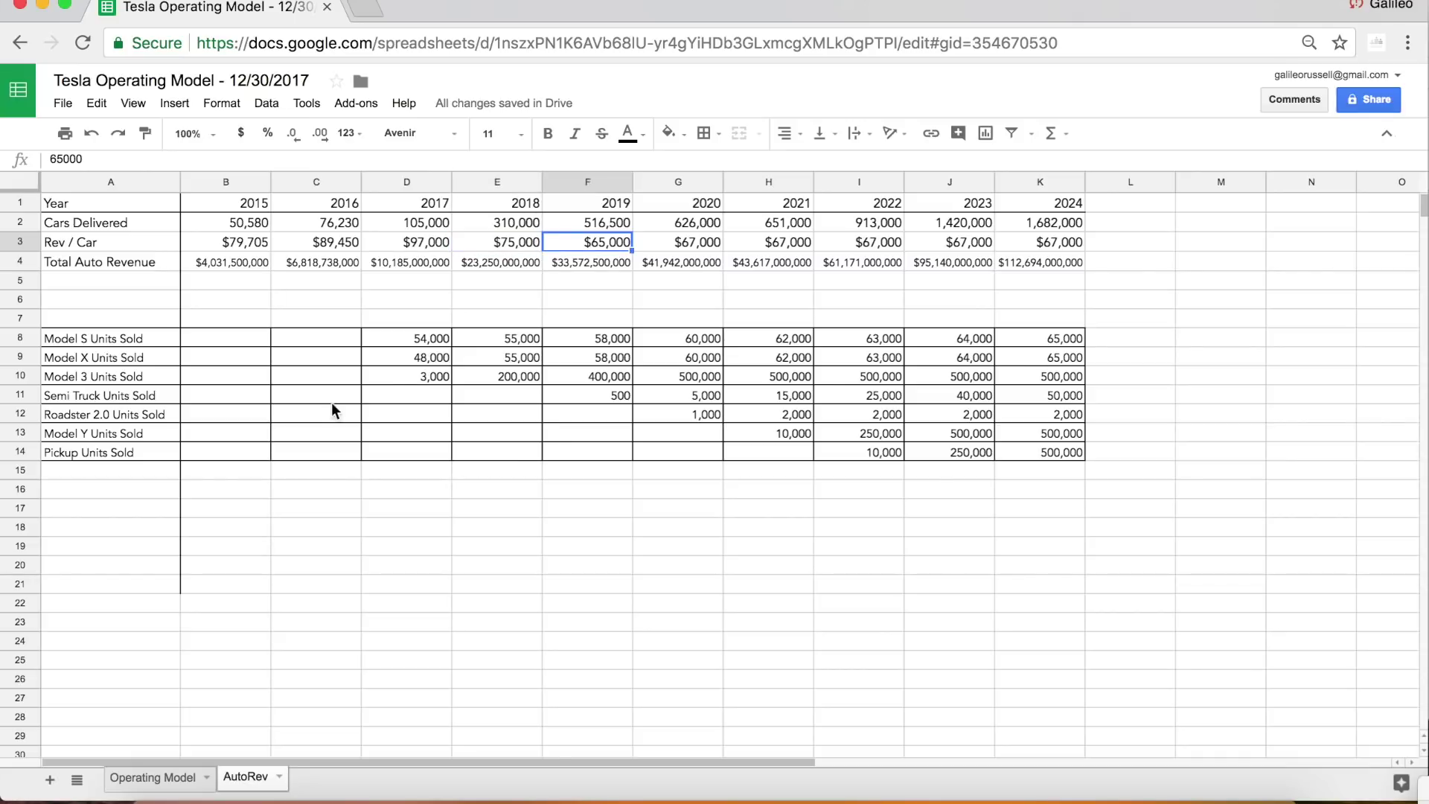
{"action": "left_click", "coordinate": [399, 372]}
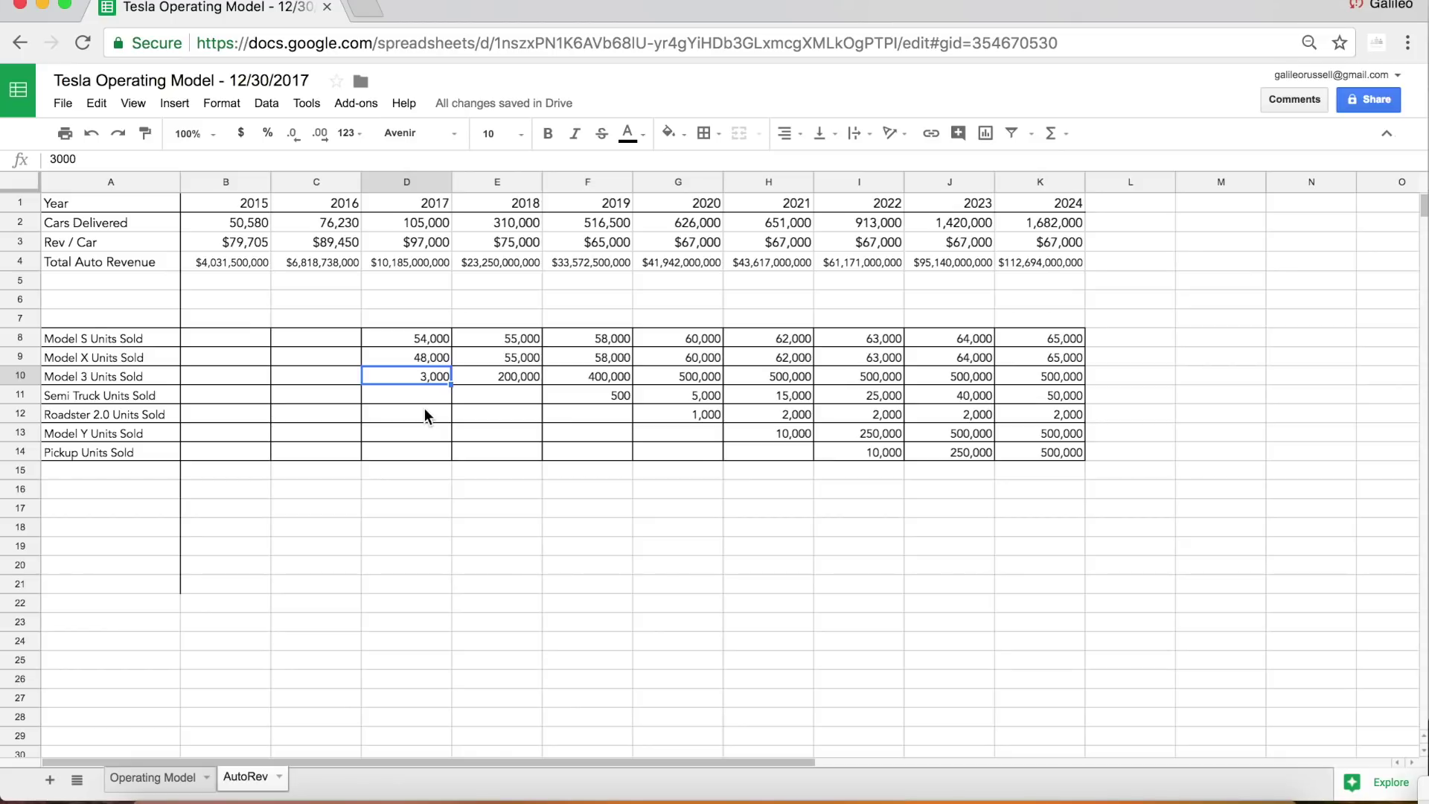
{"action": "key", "text": "Right"}
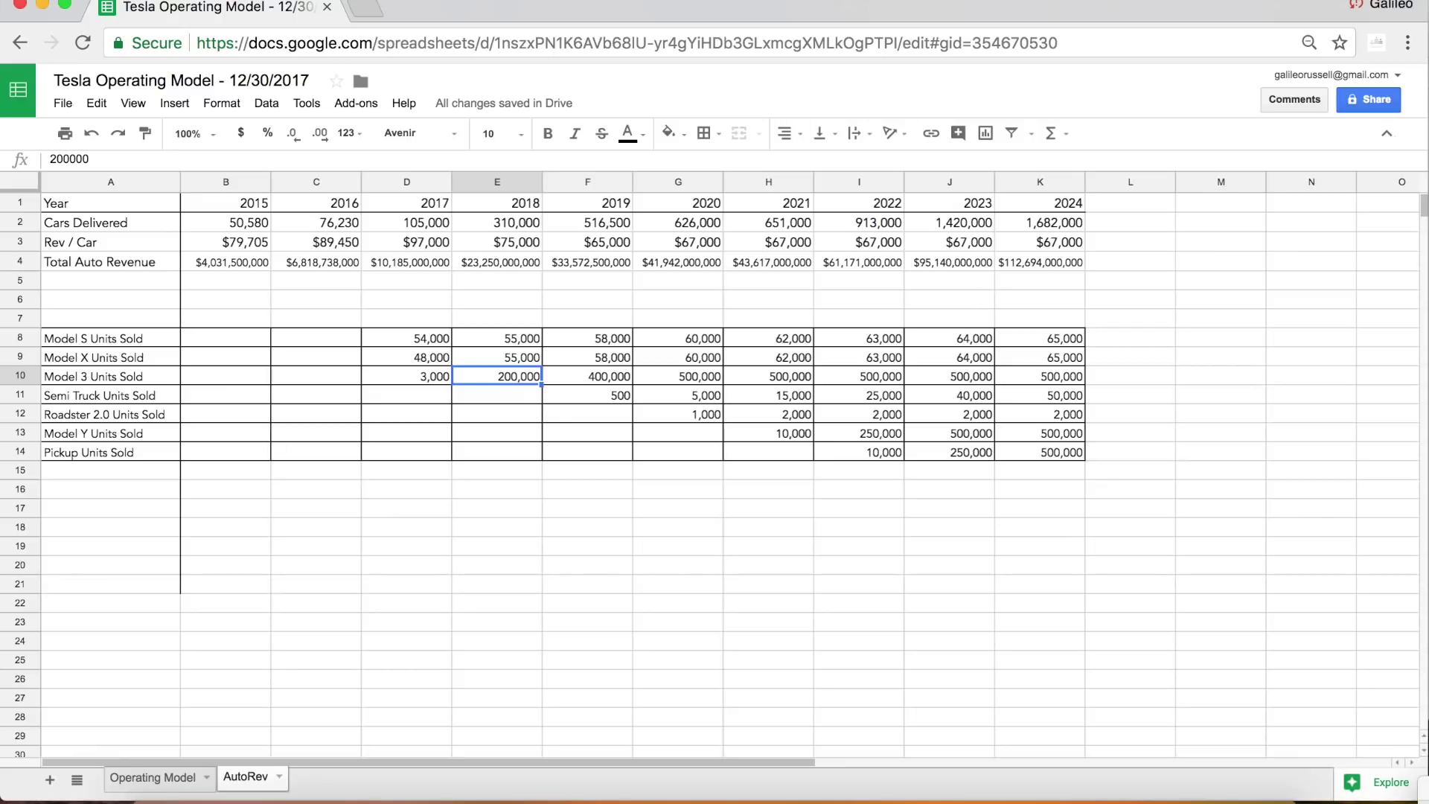
{"action": "key", "text": "Right"}
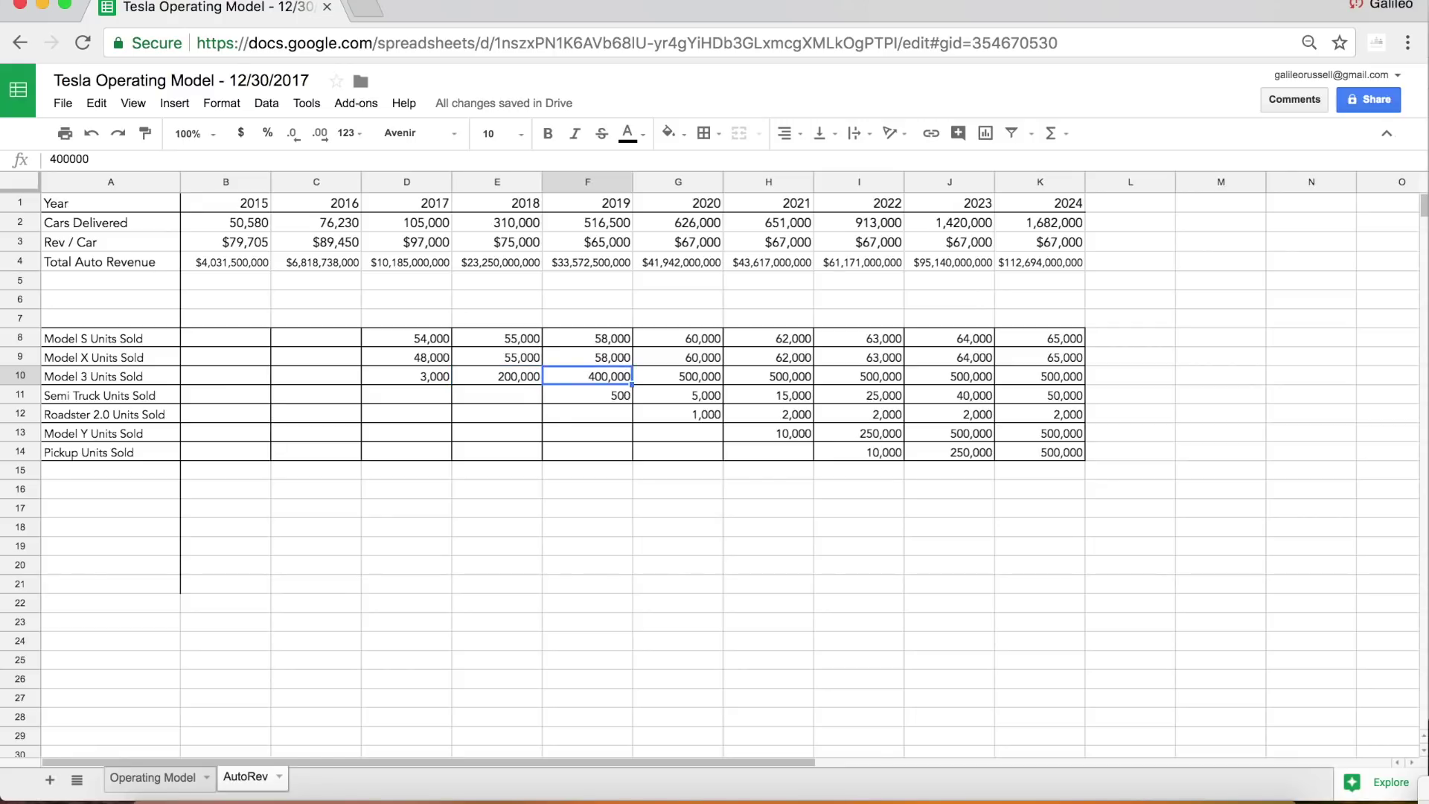
{"action": "key", "text": "Right"}
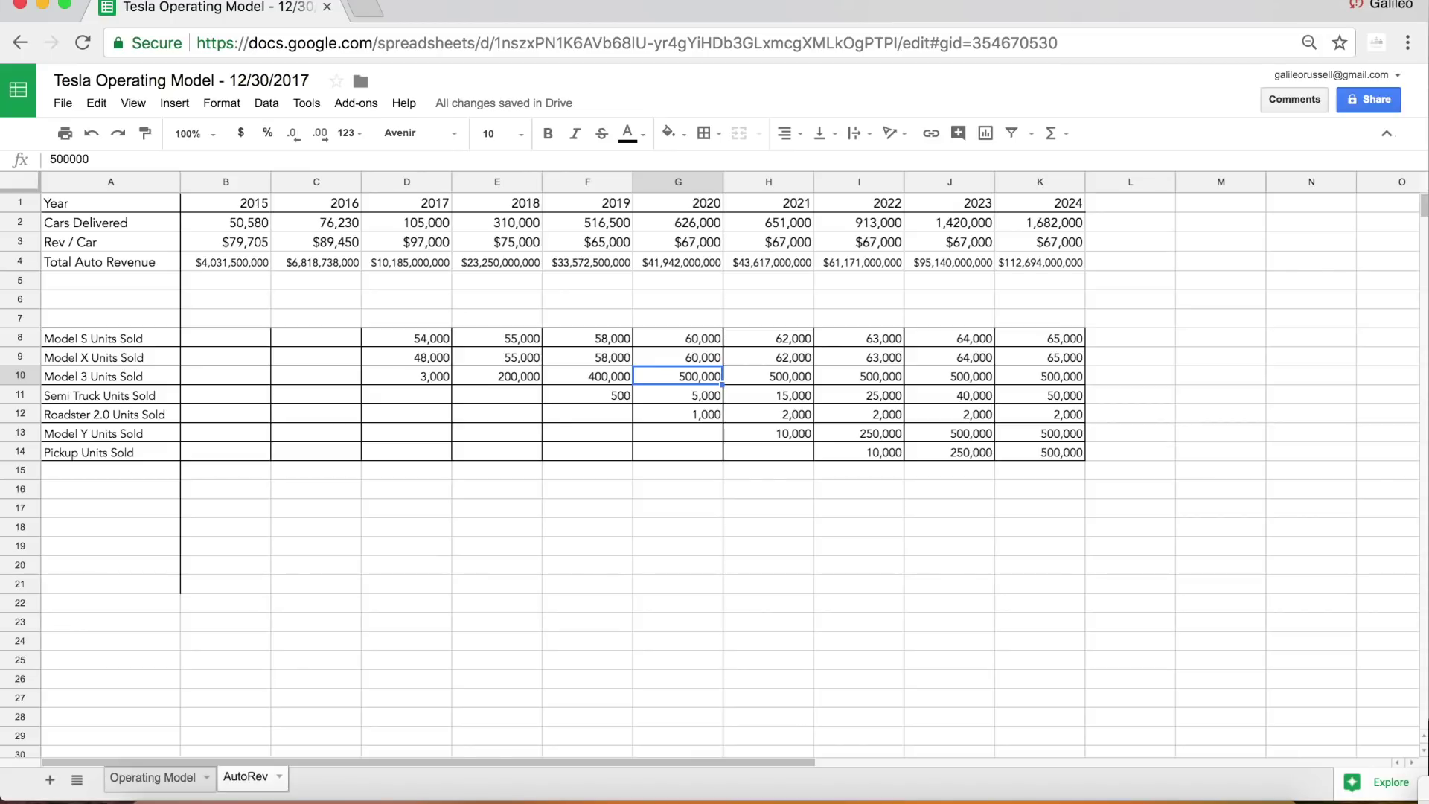
{"action": "key", "text": "Down"}
{"action": "key", "text": "Down"}
{"action": "key", "text": "Down"}
{"action": "key", "text": "Right"}
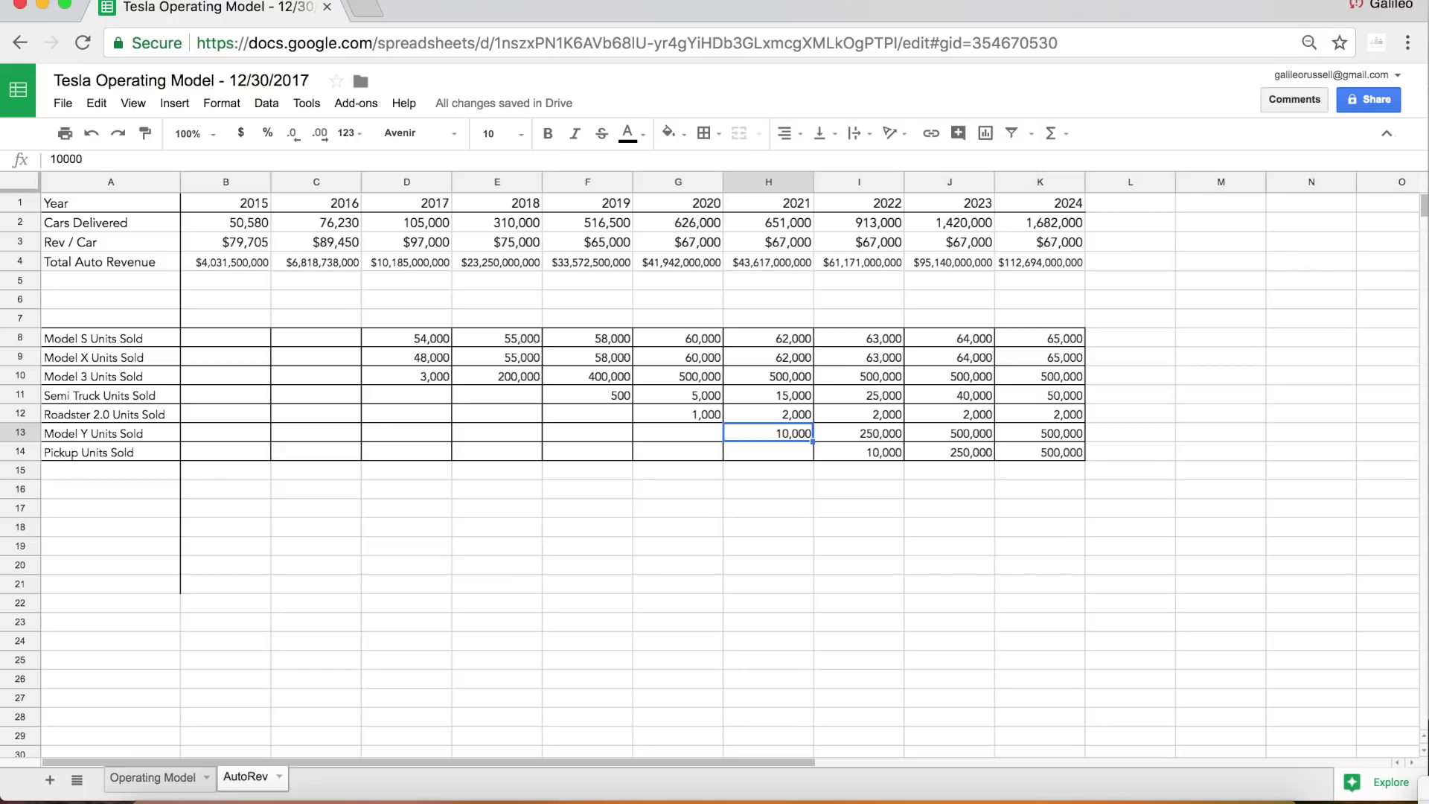
{"action": "key", "text": "Up"}
{"action": "key", "text": "Up"}
{"action": "key", "text": "Left"}
{"action": "key", "text": "Left"}
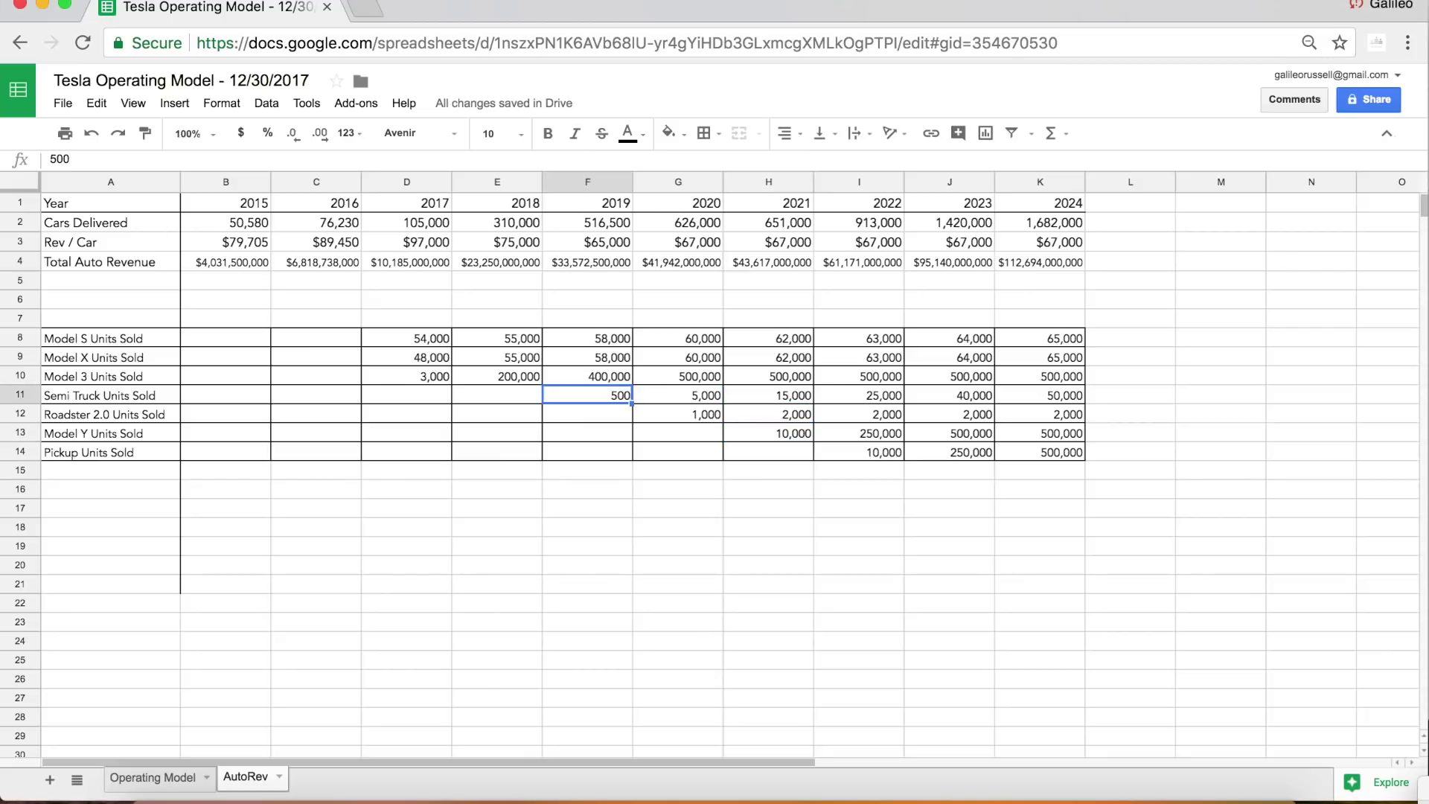
{"action": "key", "text": "Right"}
{"action": "key", "text": "Right"}
{"action": "key", "text": "Right"}
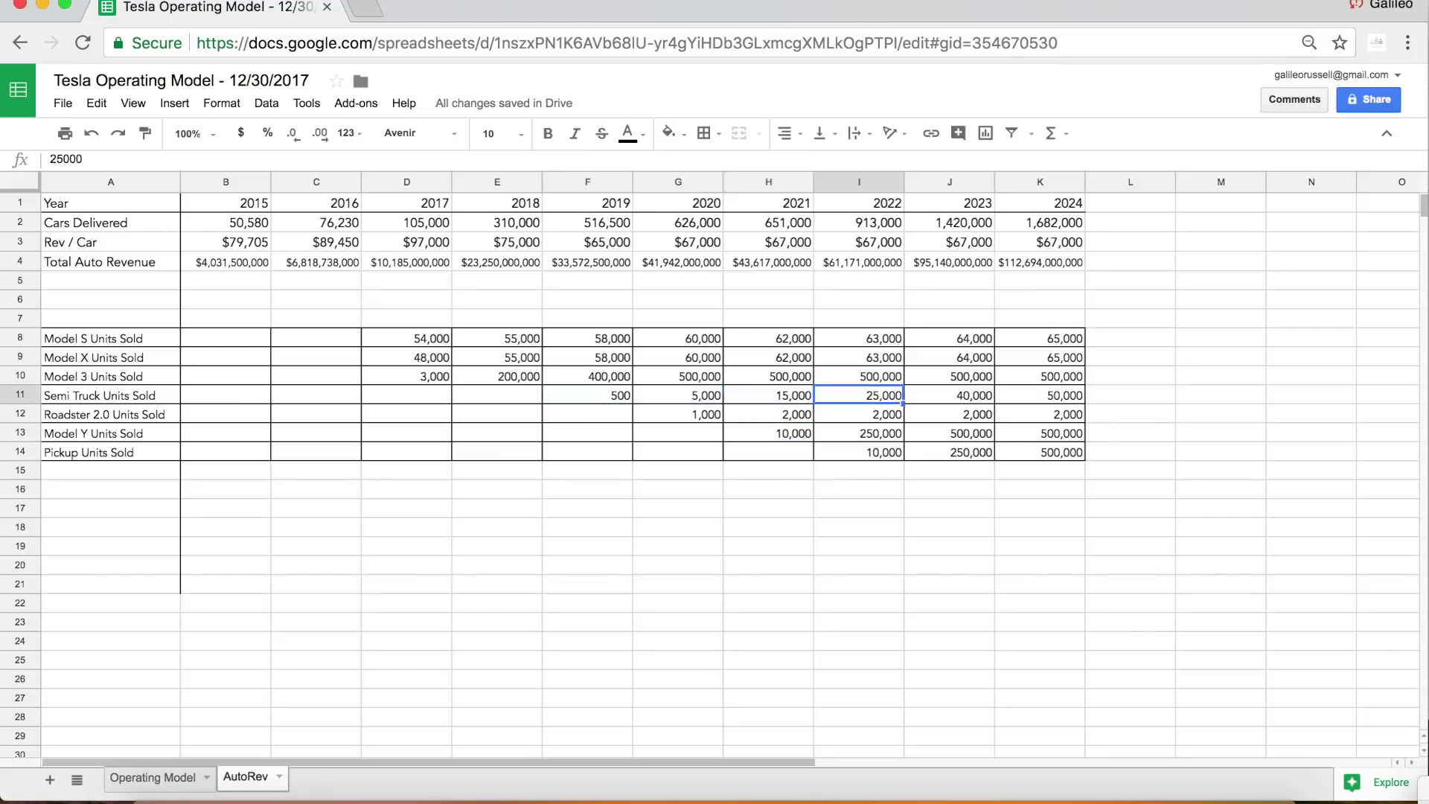
{"action": "key", "text": "Right"}
{"action": "key", "text": "Right"}
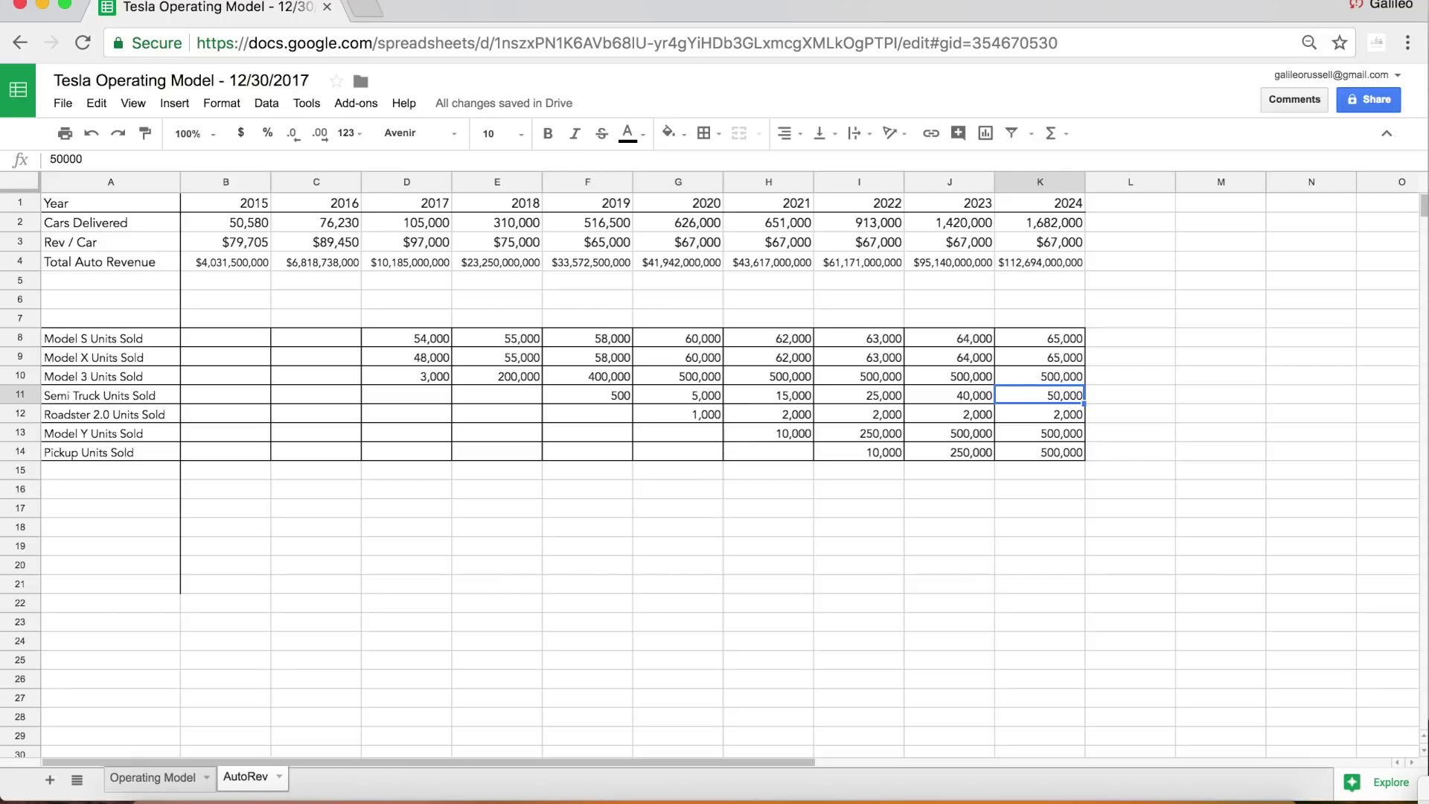
Step: Review 2021–2022 Roadster 2.0 and Semi Truck units, $67,000 revenue per car, and Model Y units
{"action": "left_click", "coordinate": [859, 414]}
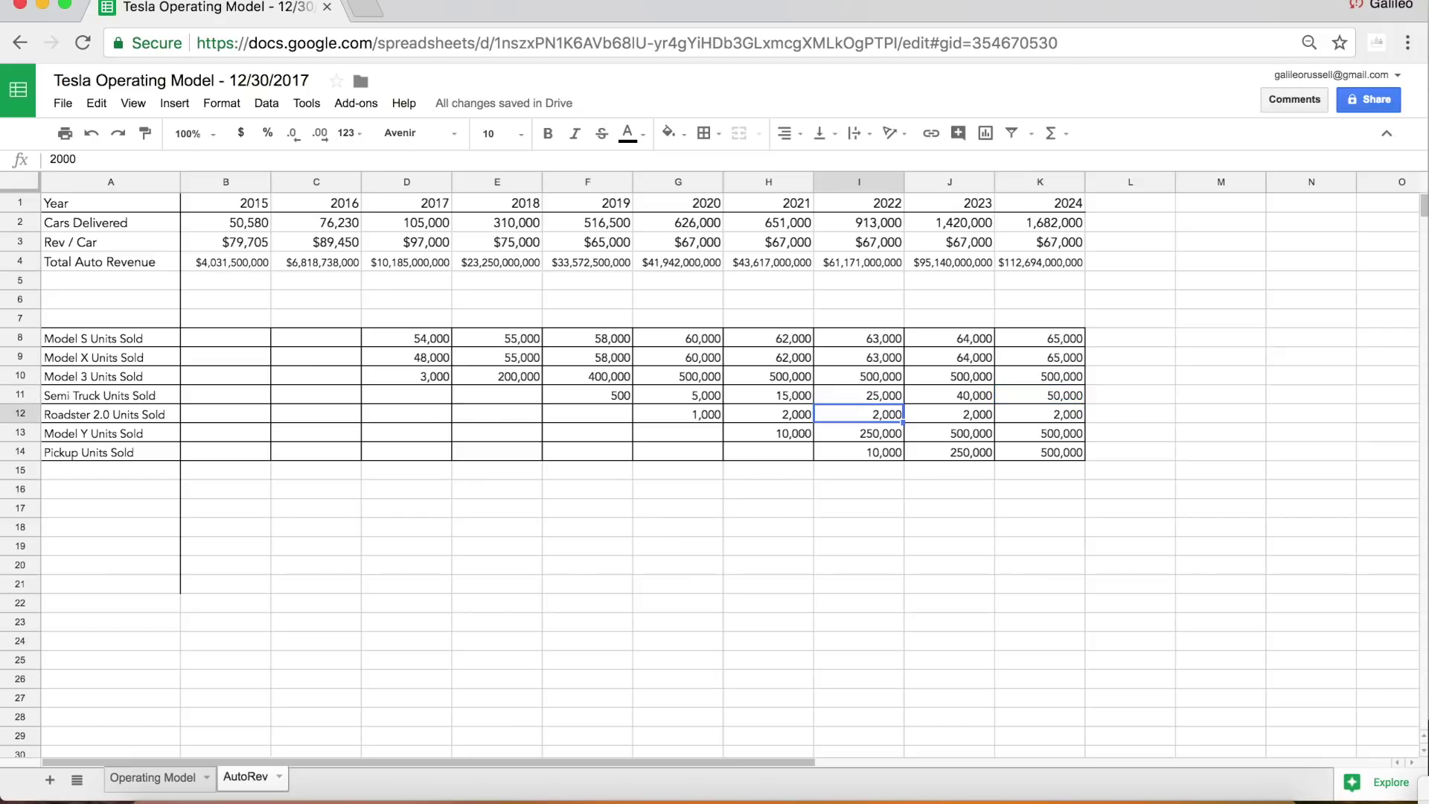
{"action": "left_click", "coordinate": [769, 414]}
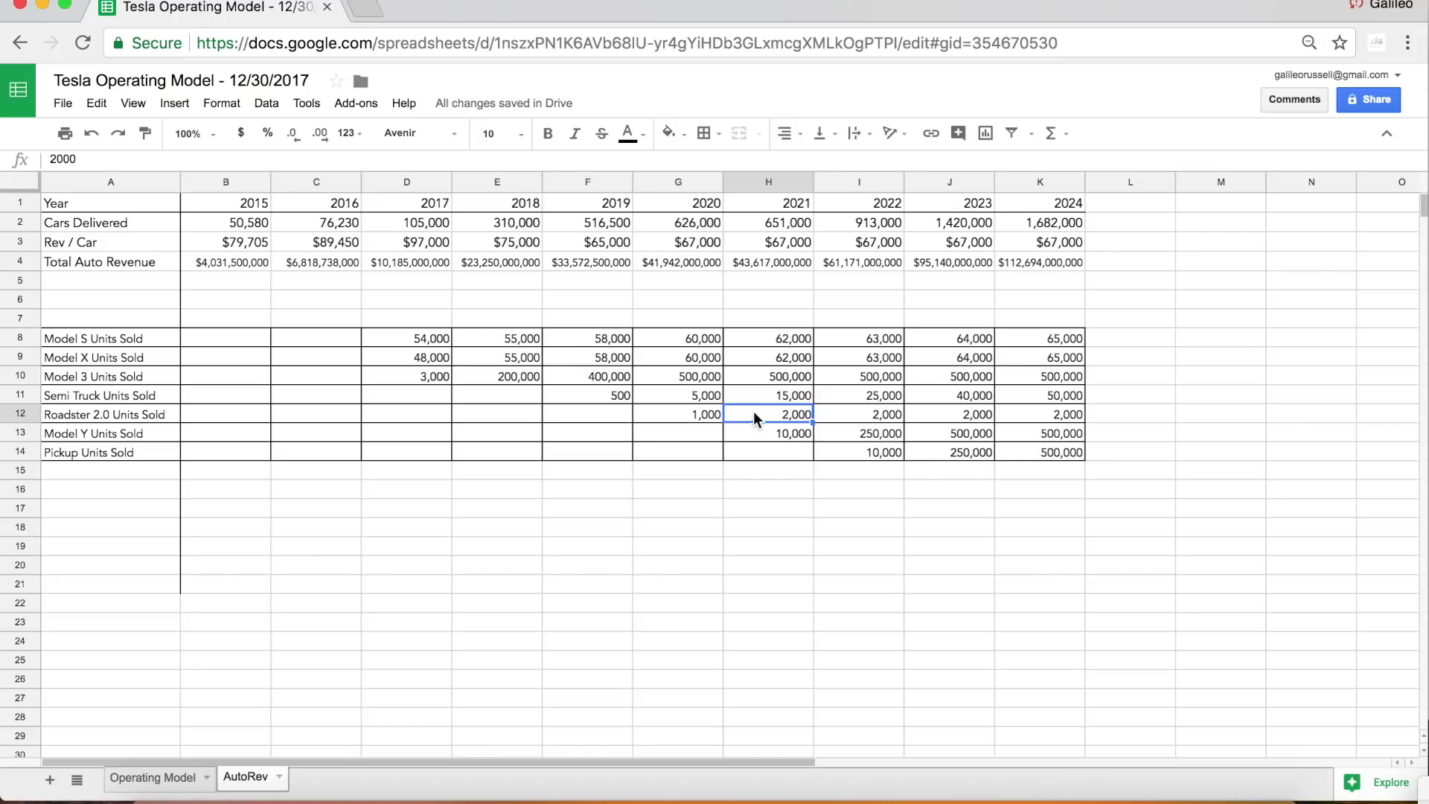
{"action": "left_click_drag", "start_coordinate": [761, 390], "coordinate": [761, 409]}
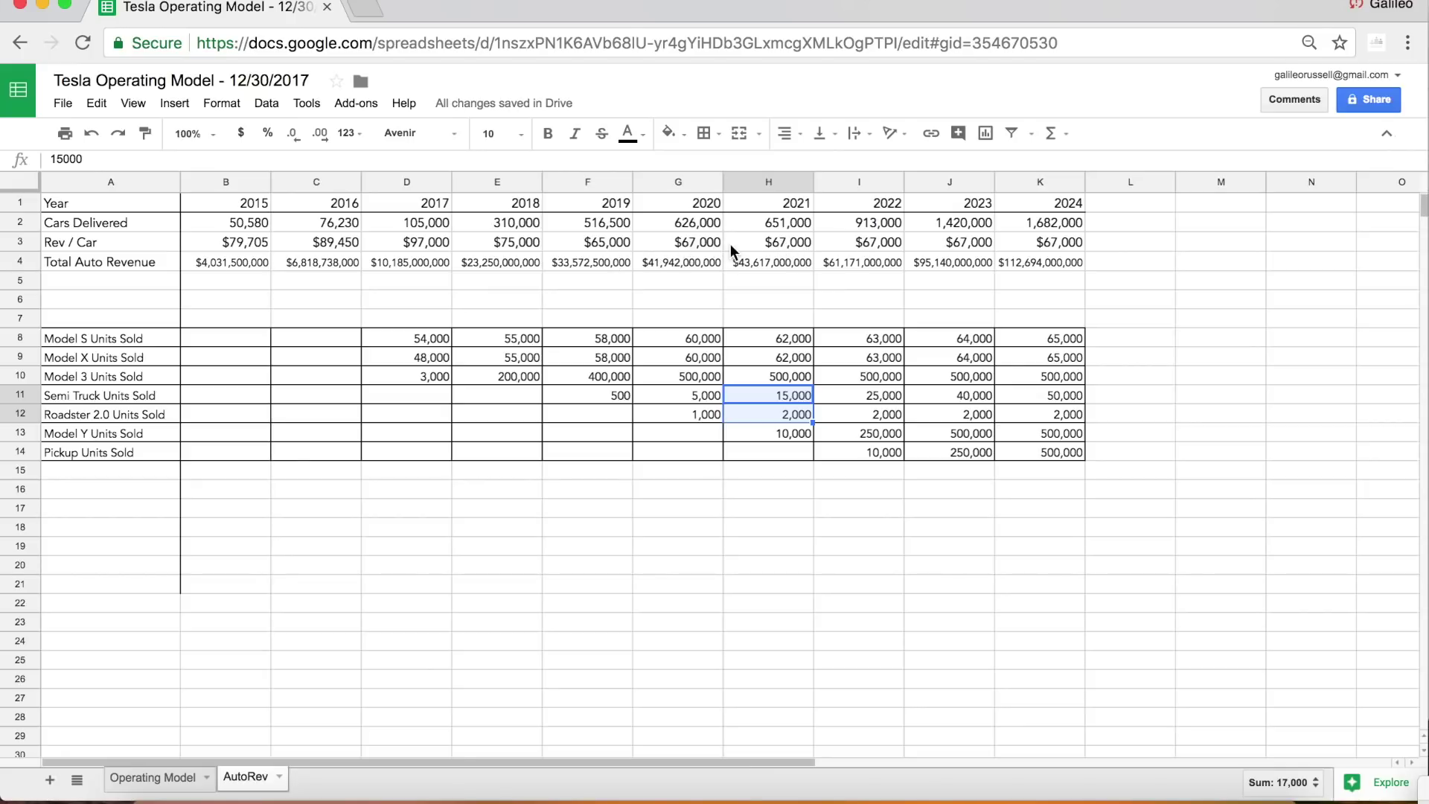
{"action": "left_click_drag", "start_coordinate": [682, 242], "coordinate": [1029, 242]}
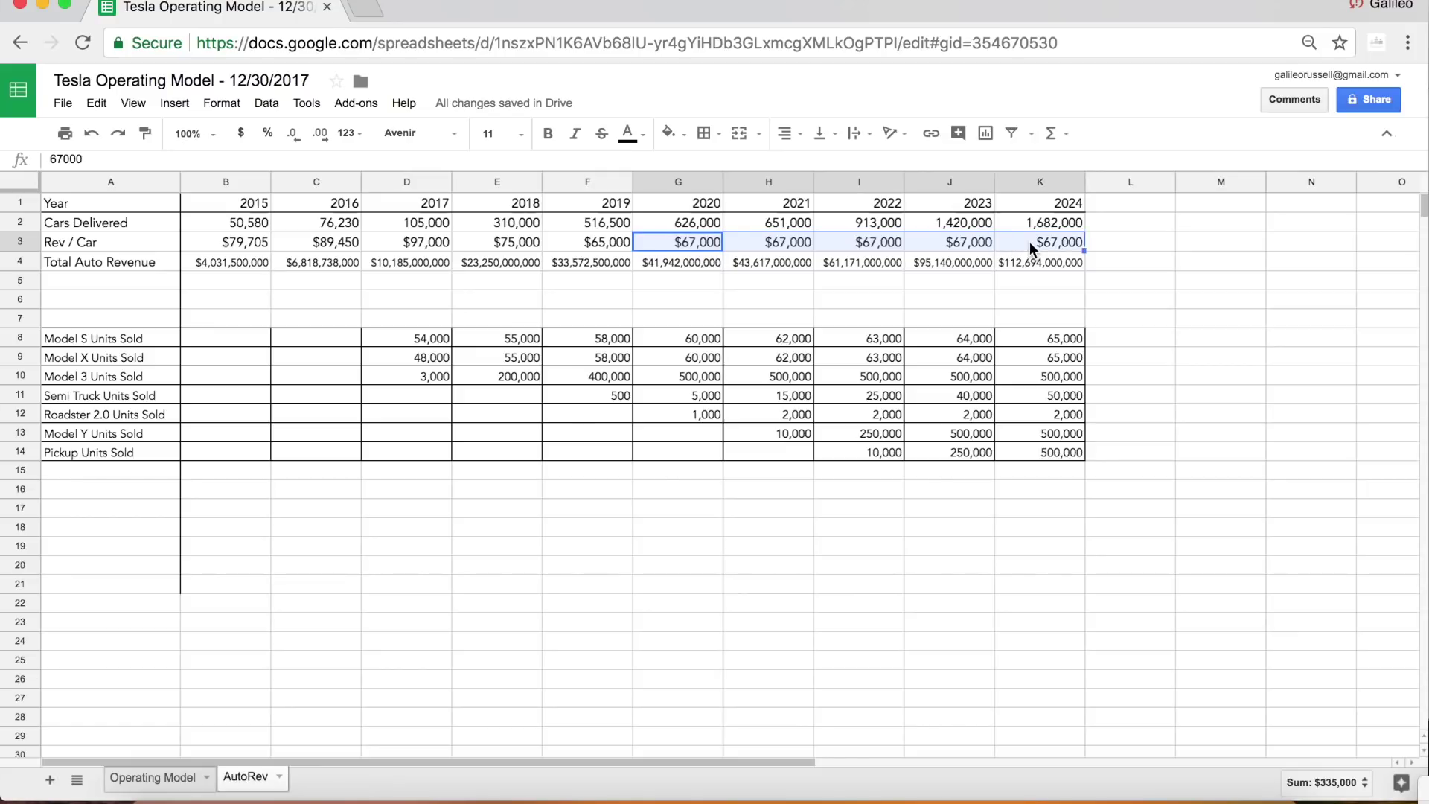
{"action": "left_click", "coordinate": [784, 434]}
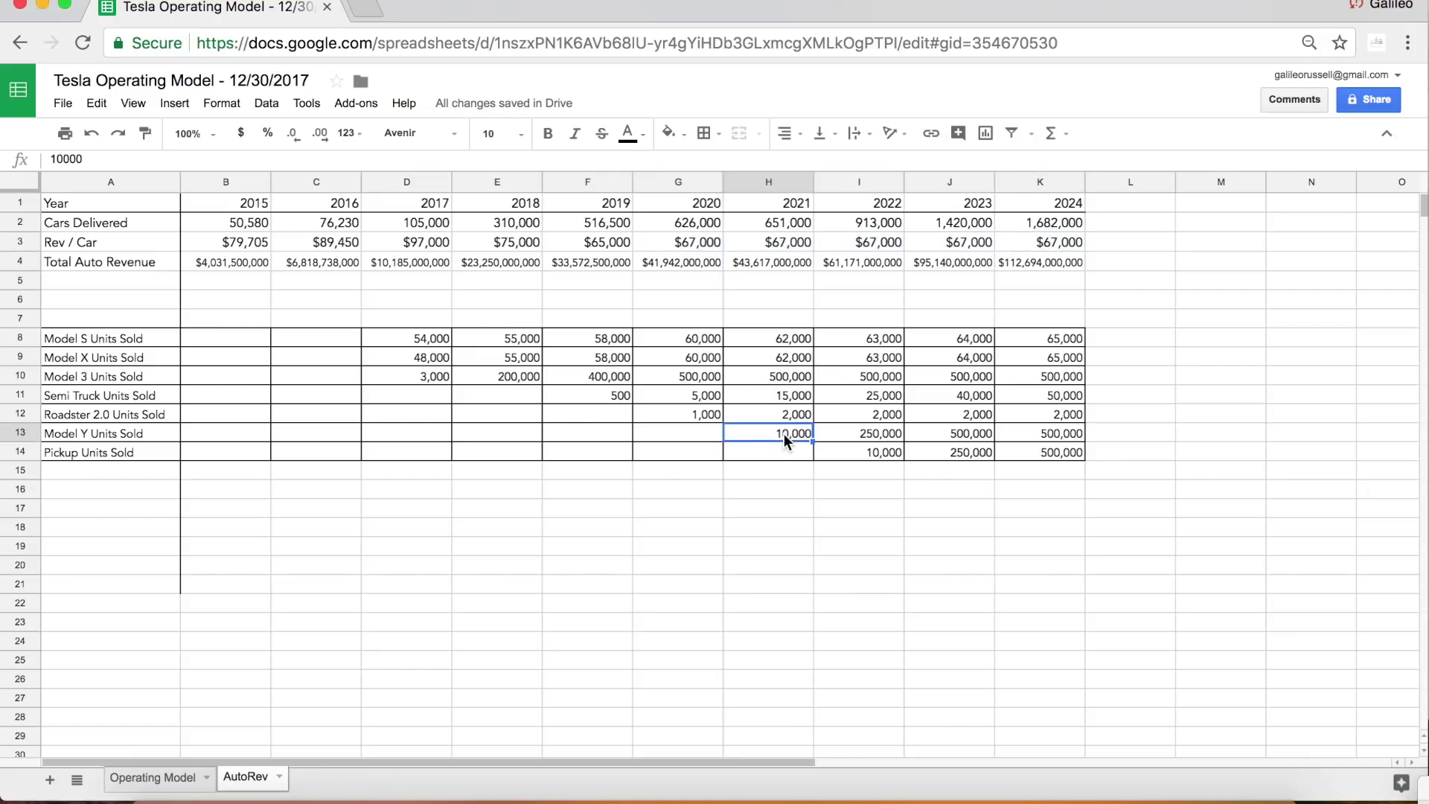
{"action": "key", "text": "Right"}
{"action": "key", "text": "Right"}
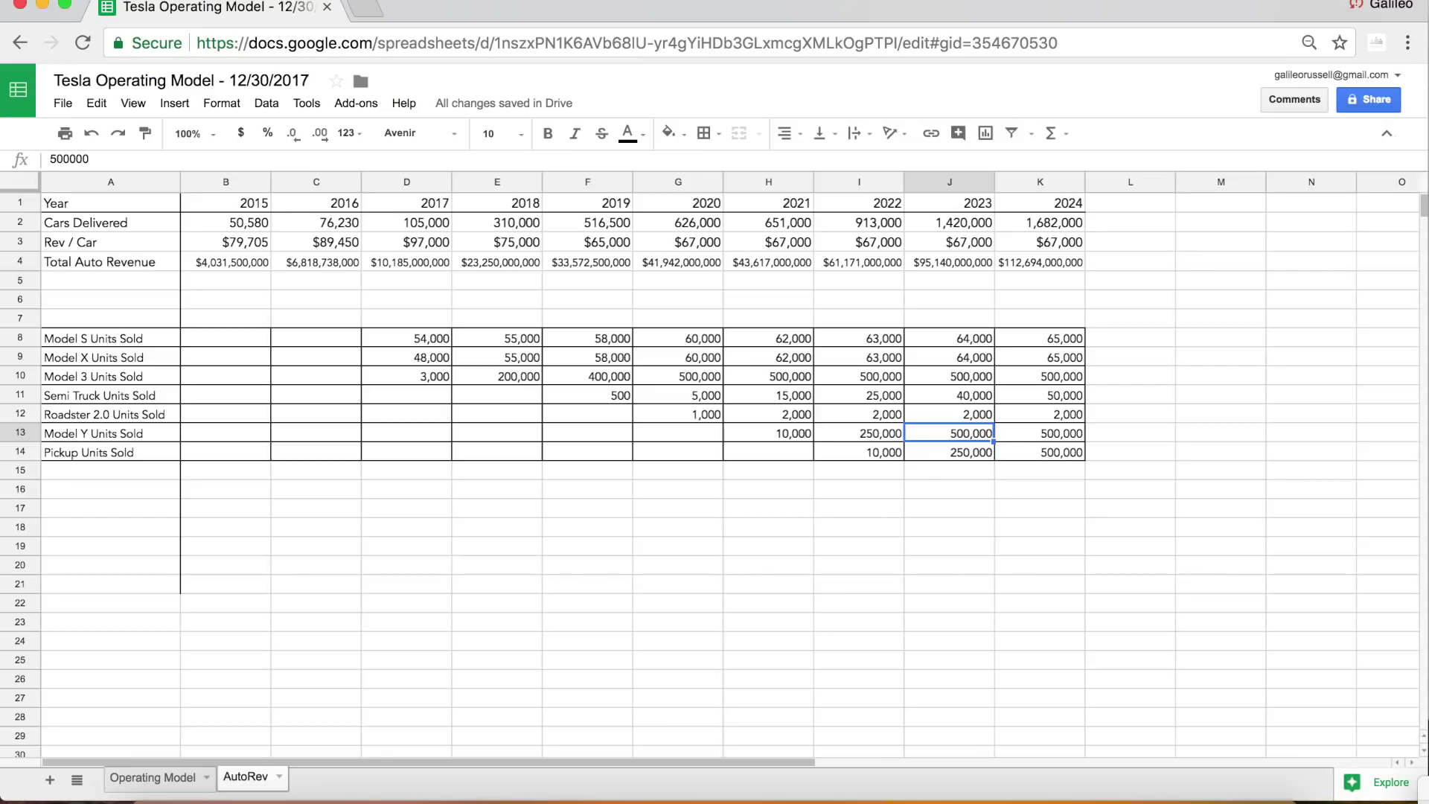
Step: Check the Pickup units sold figures for 2022 through 2024
{"action": "left_click", "coordinate": [949, 452]}
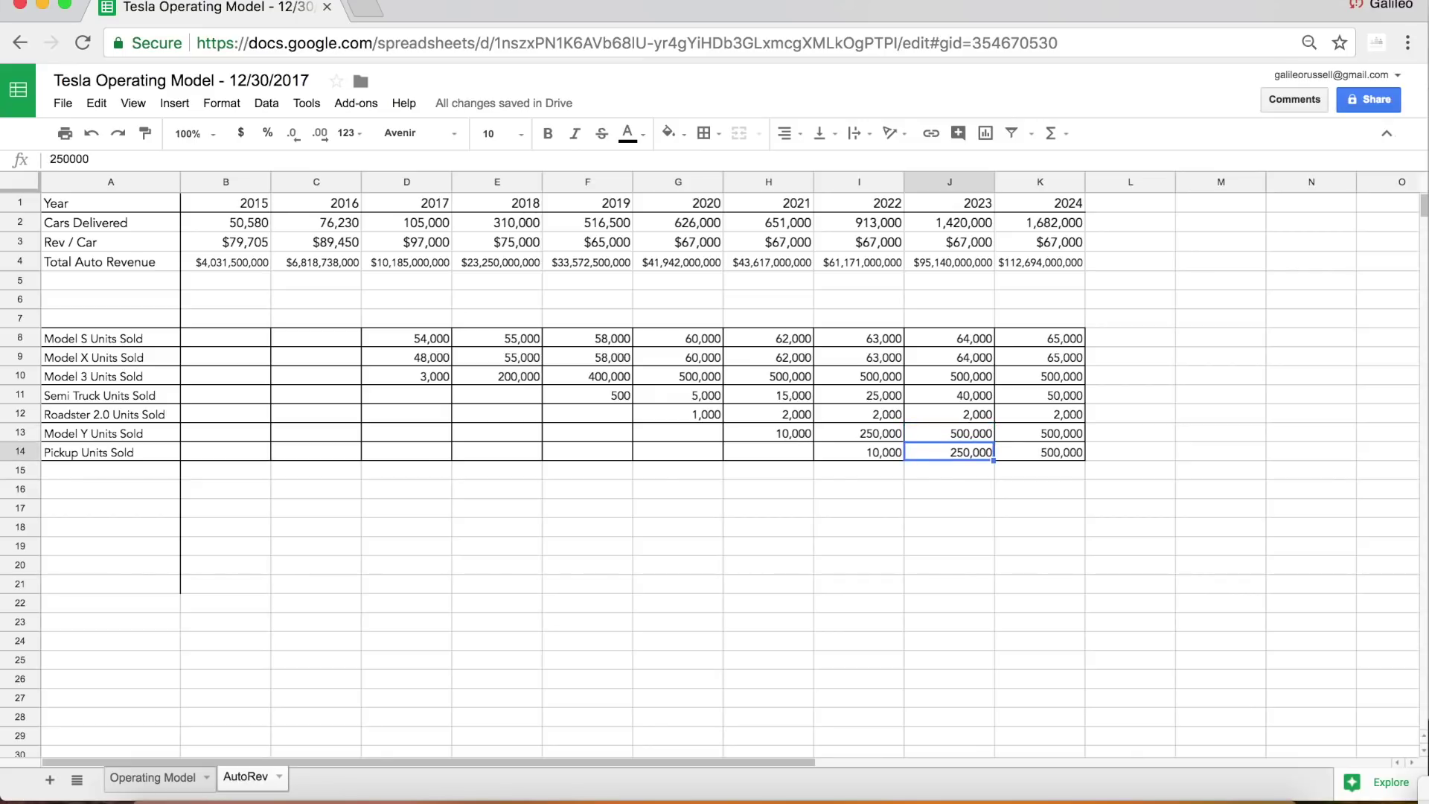
{"action": "left_click", "coordinate": [860, 452]}
{"action": "left_click", "coordinate": [949, 452]}
{"action": "left_click", "coordinate": [1040, 452]}
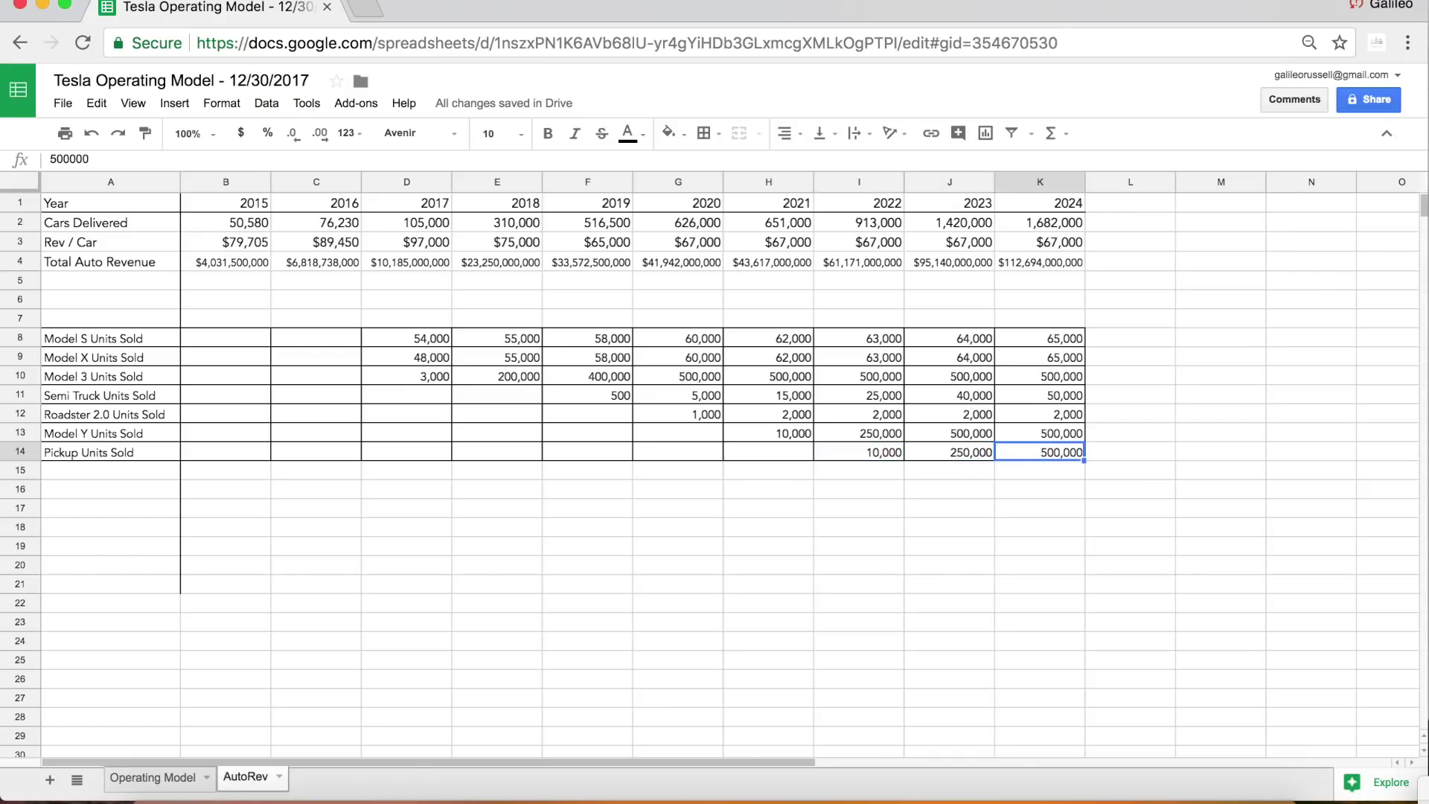
Step: Inspect the 2024 cars-delivered SUM and Total Auto Revenue formulas, then return to Operating Model
{"action": "left_click", "coordinate": [1056, 225]}
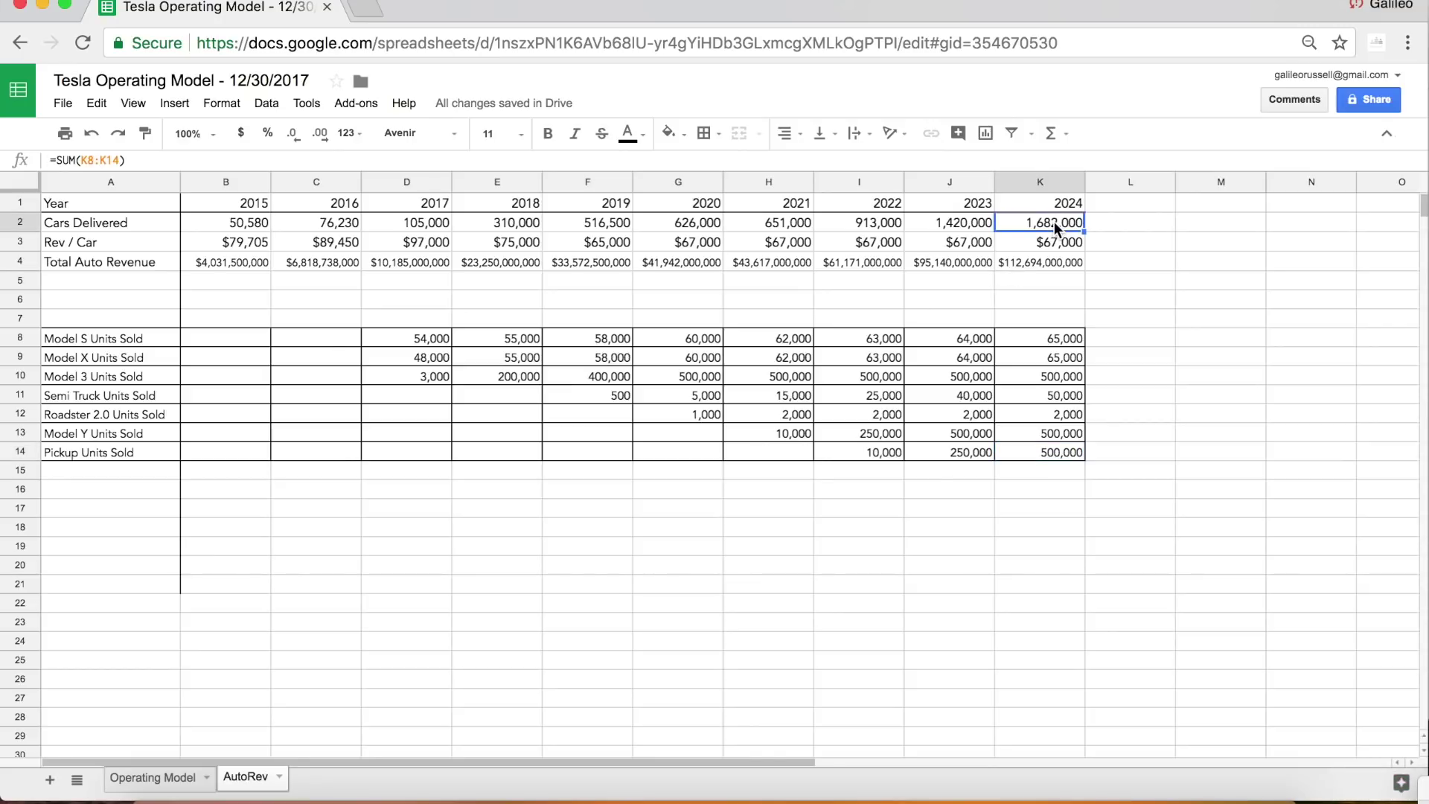
{"action": "left_click", "coordinate": [1042, 264]}
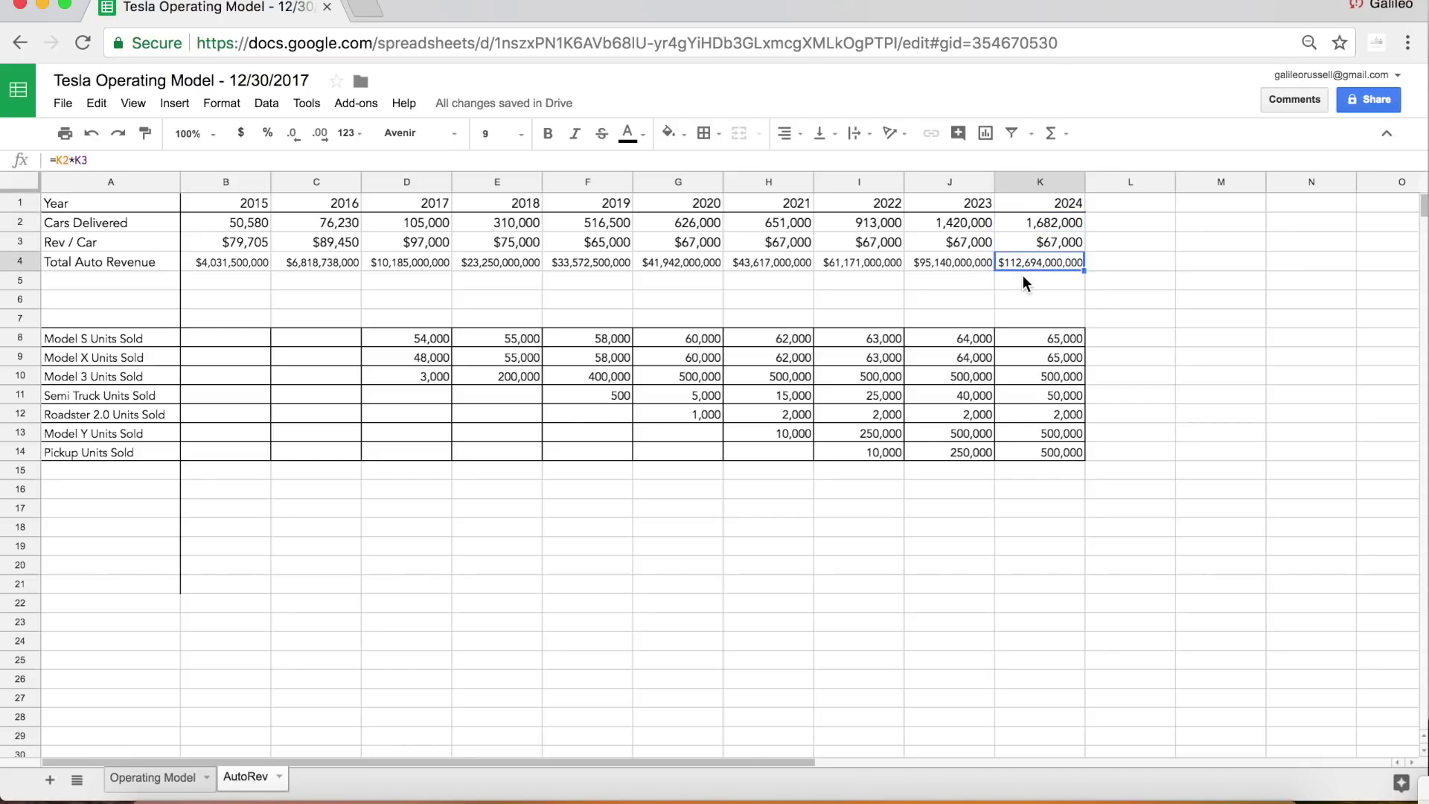
{"action": "left_click", "coordinate": [186, 778]}
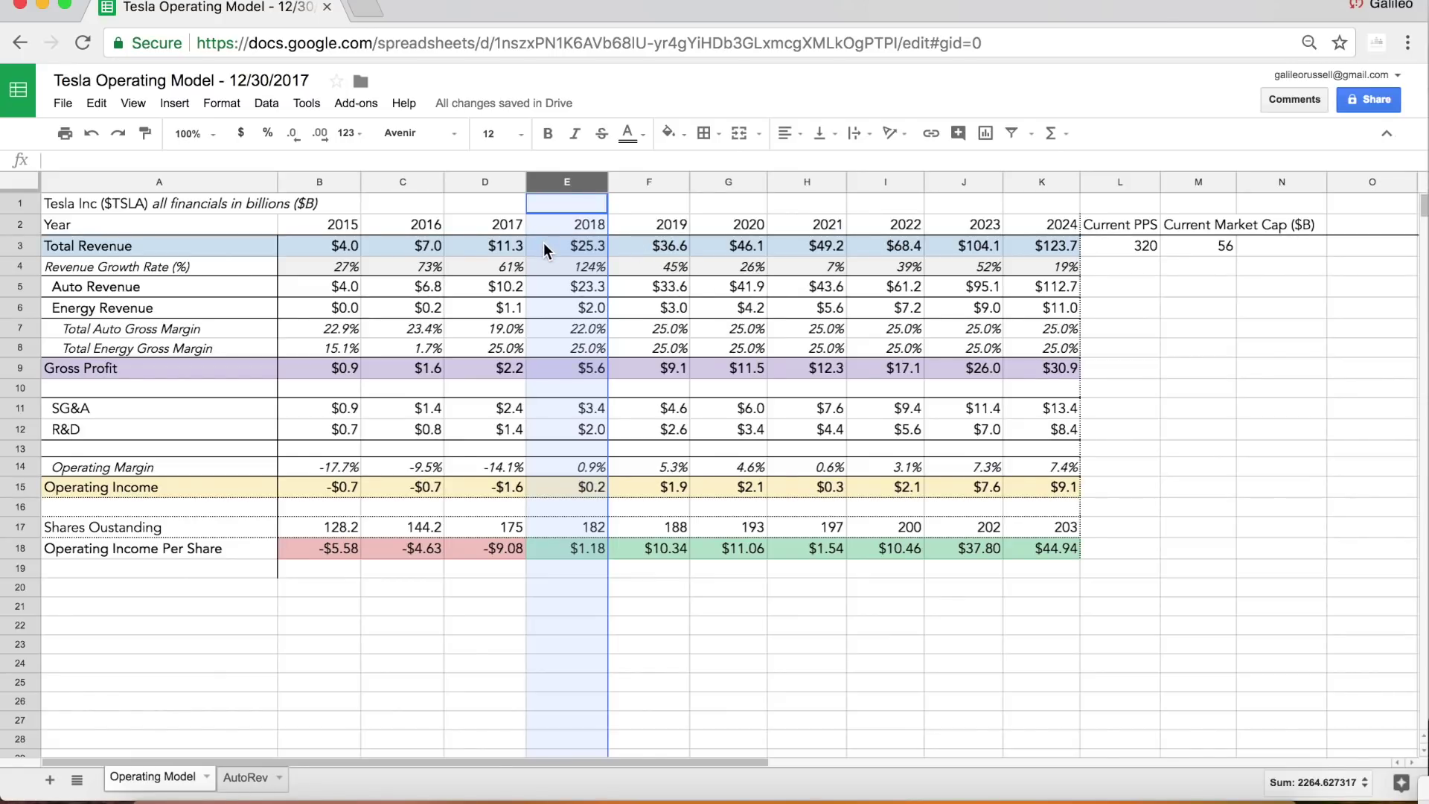
{"action": "left_click", "coordinate": [517, 247]}
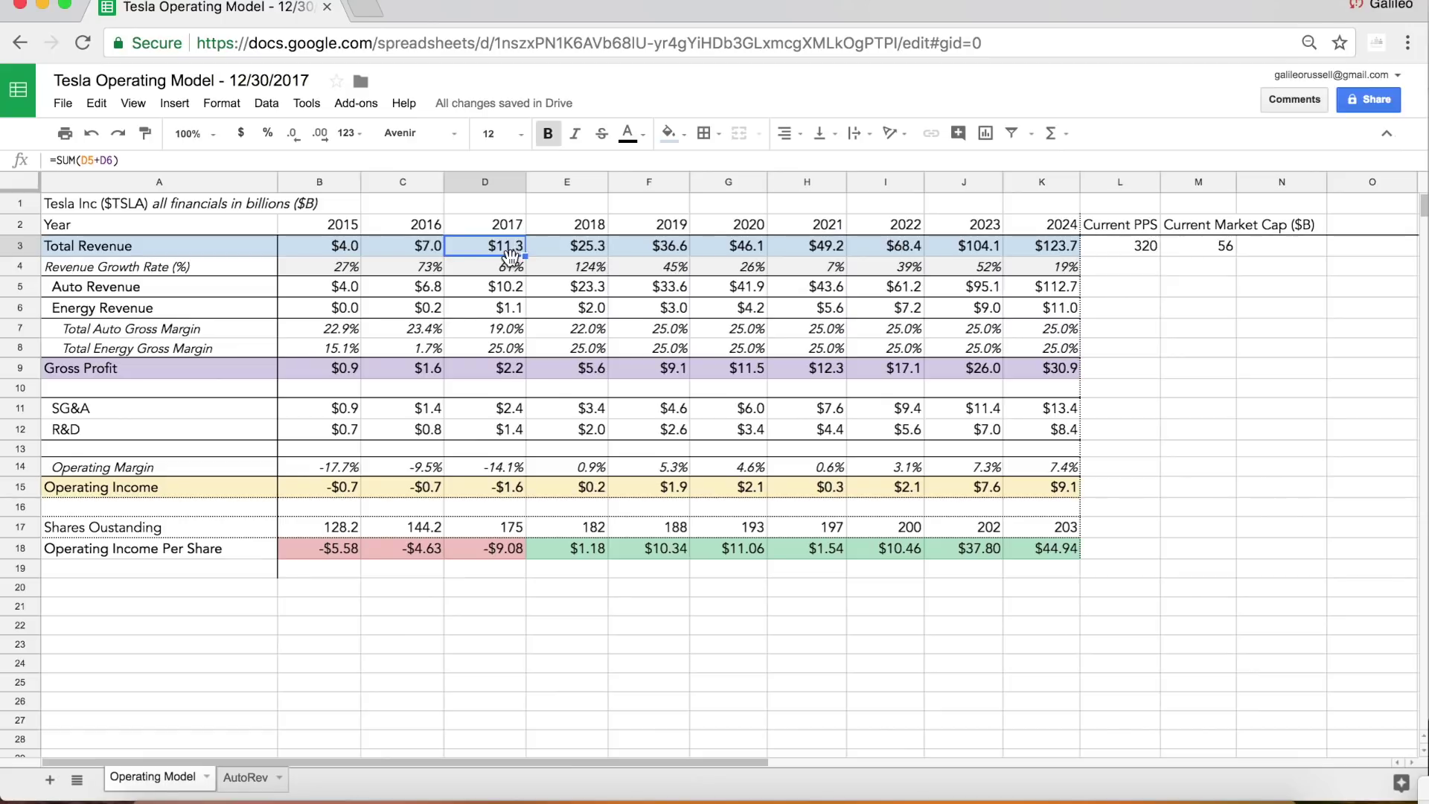
{"action": "left_click", "coordinate": [1074, 249]}
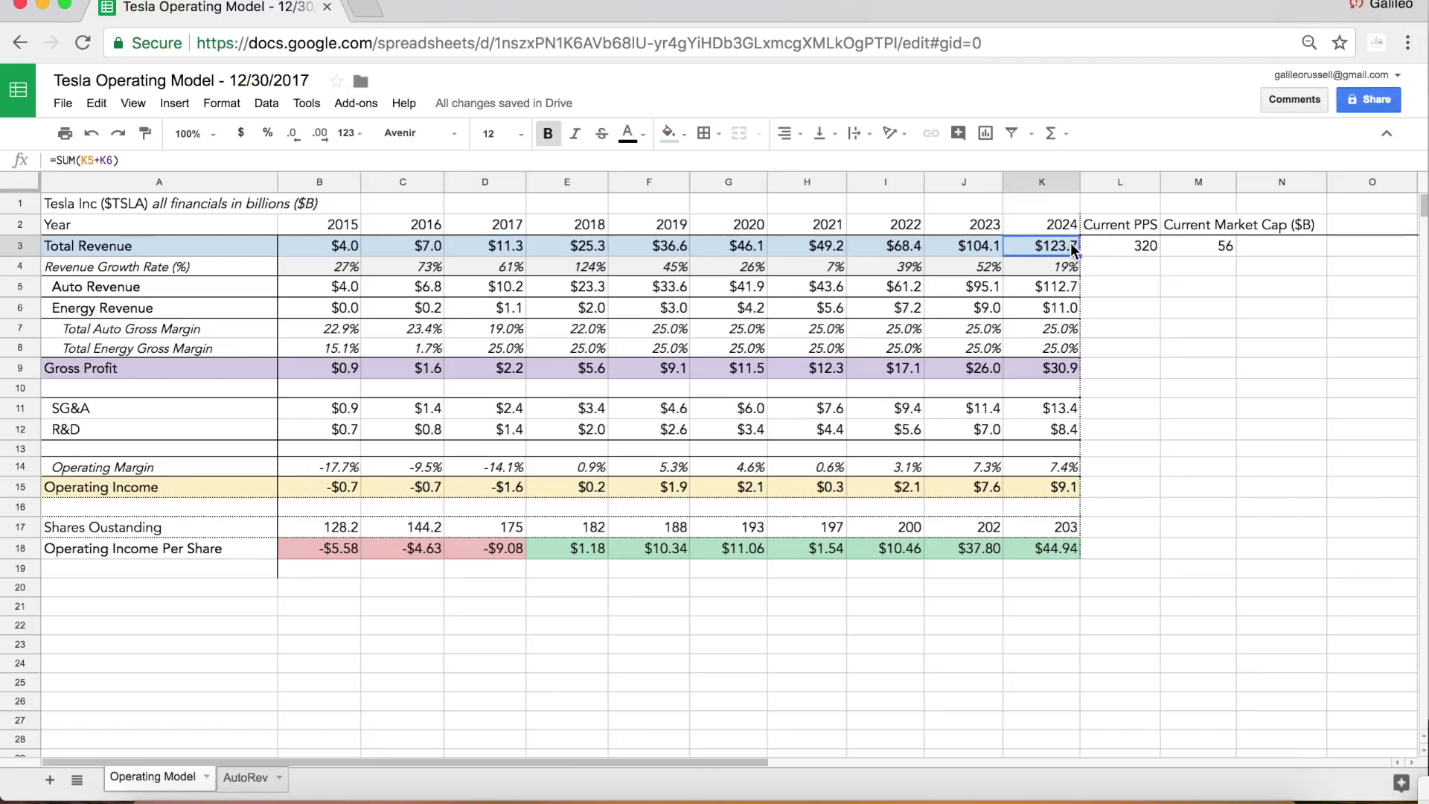
{"action": "left_click_drag", "start_coordinate": [1042, 292], "coordinate": [513, 287]}
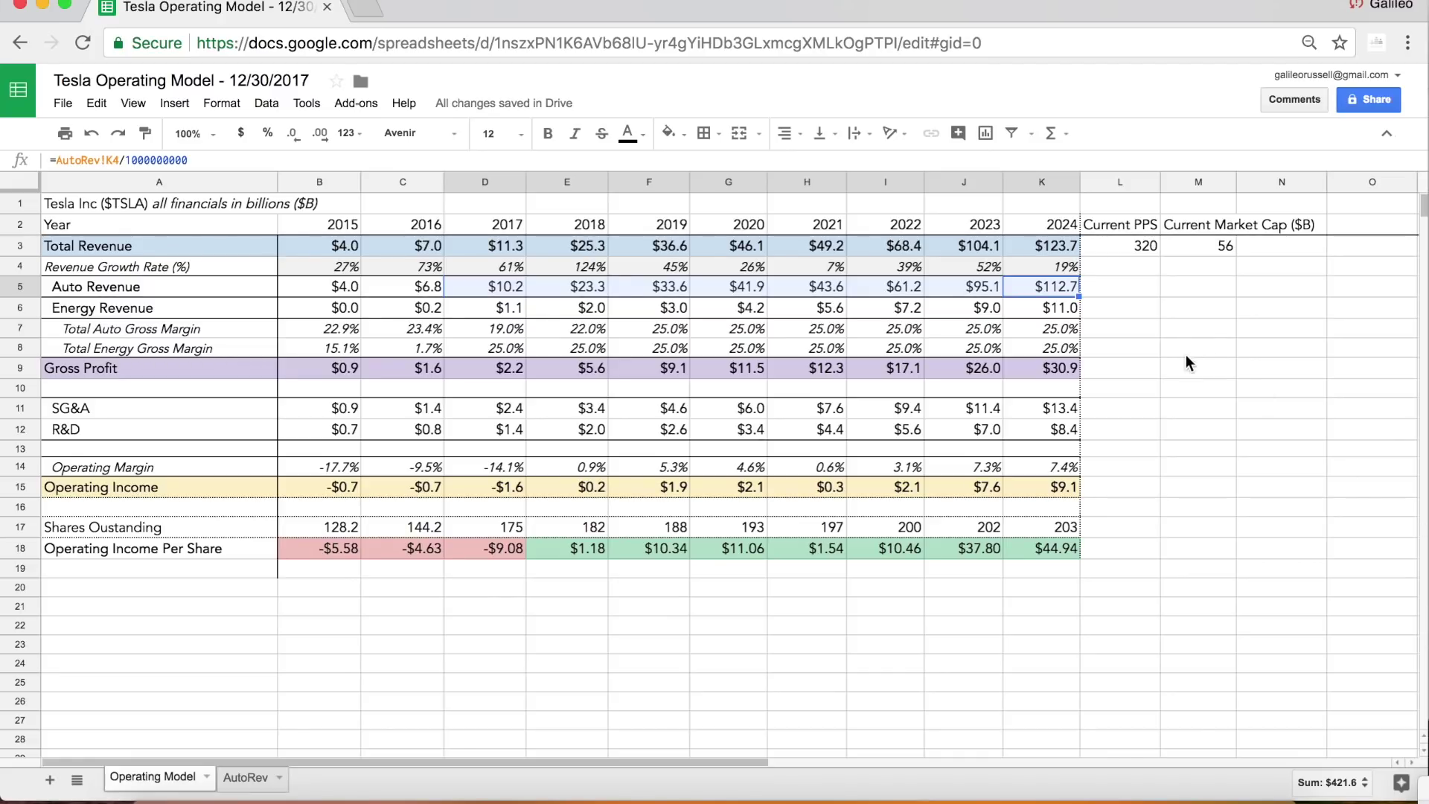
{"action": "left_click", "coordinate": [1067, 331]}
{"action": "key", "text": "Down"}
{"action": "key", "text": "Down"}
{"action": "key", "text": "Left"}
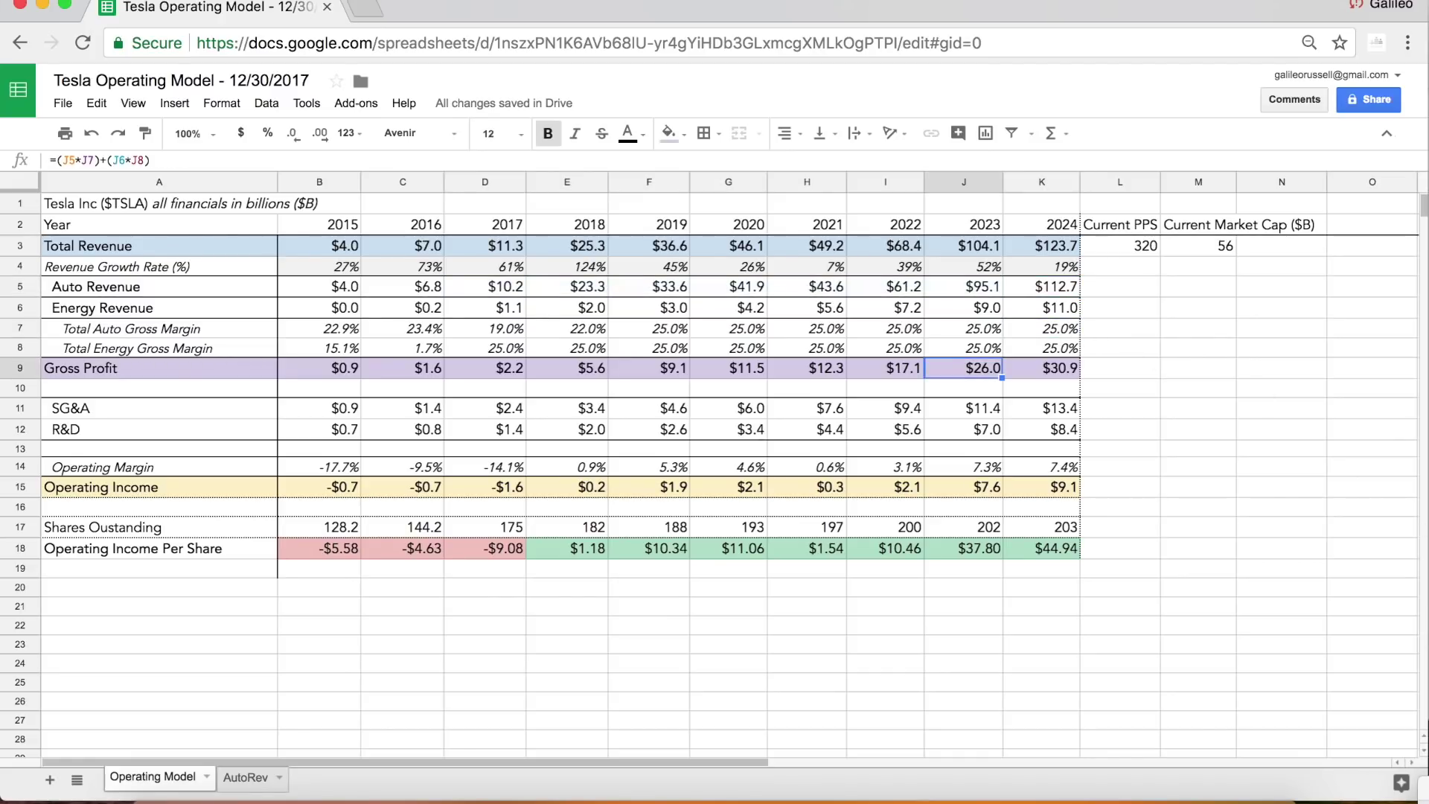
{"action": "key", "text": "Right"}
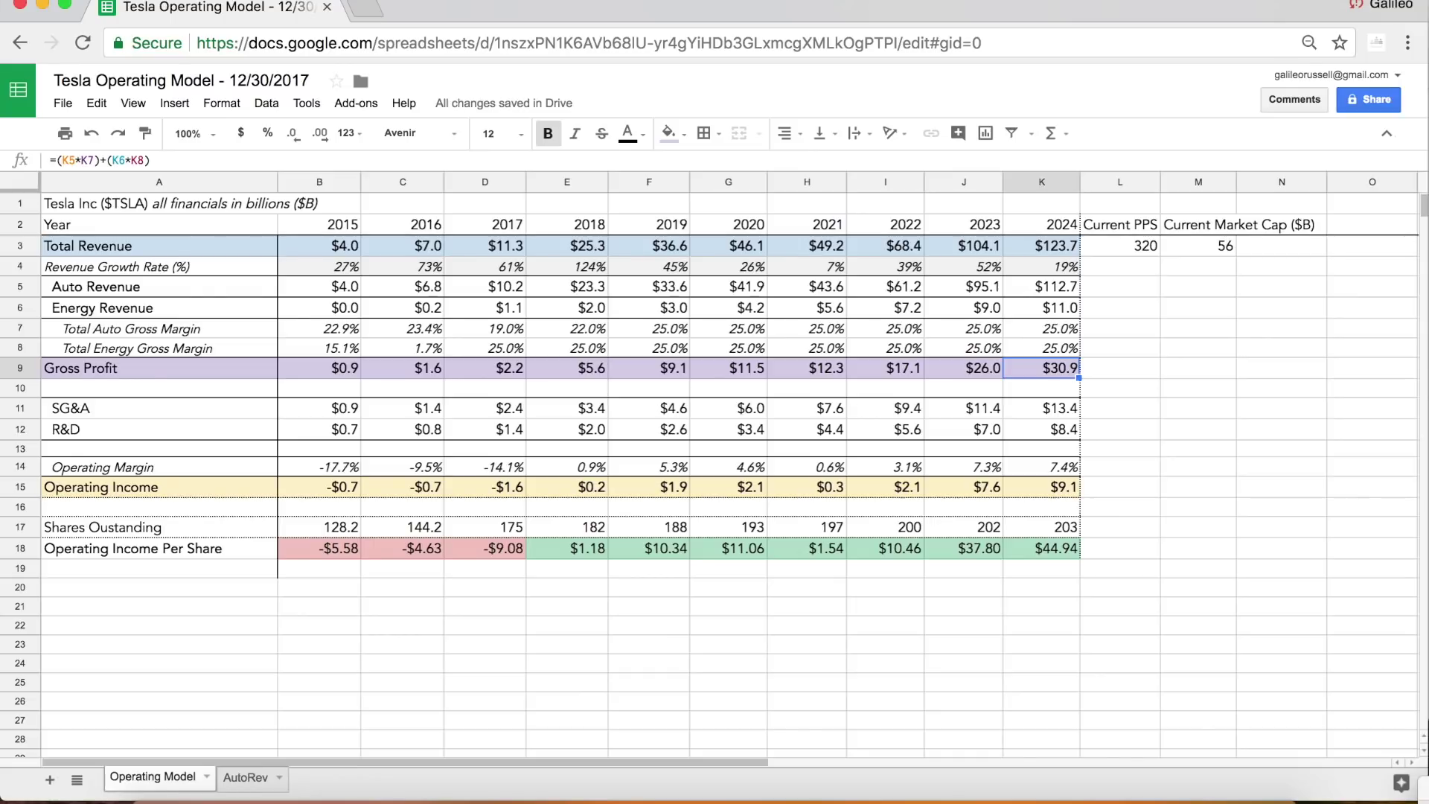
{"action": "left_click", "coordinate": [231, 778]}
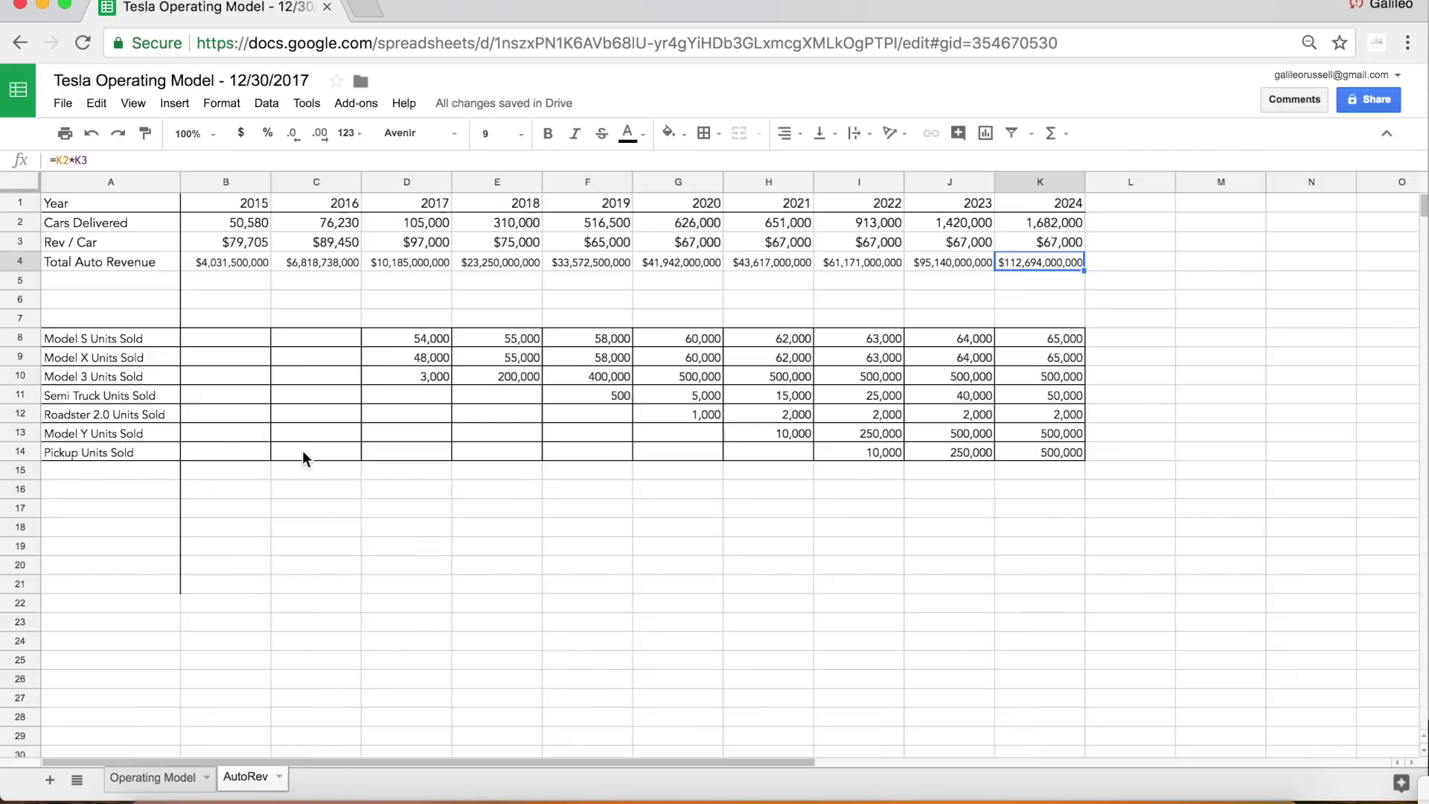
Step: Select the blank cells in column A below Pickup Units Sold
{"action": "left_click", "coordinate": [97, 459]}
{"action": "left_click_drag", "start_coordinate": [92, 463], "coordinate": [87, 566]}
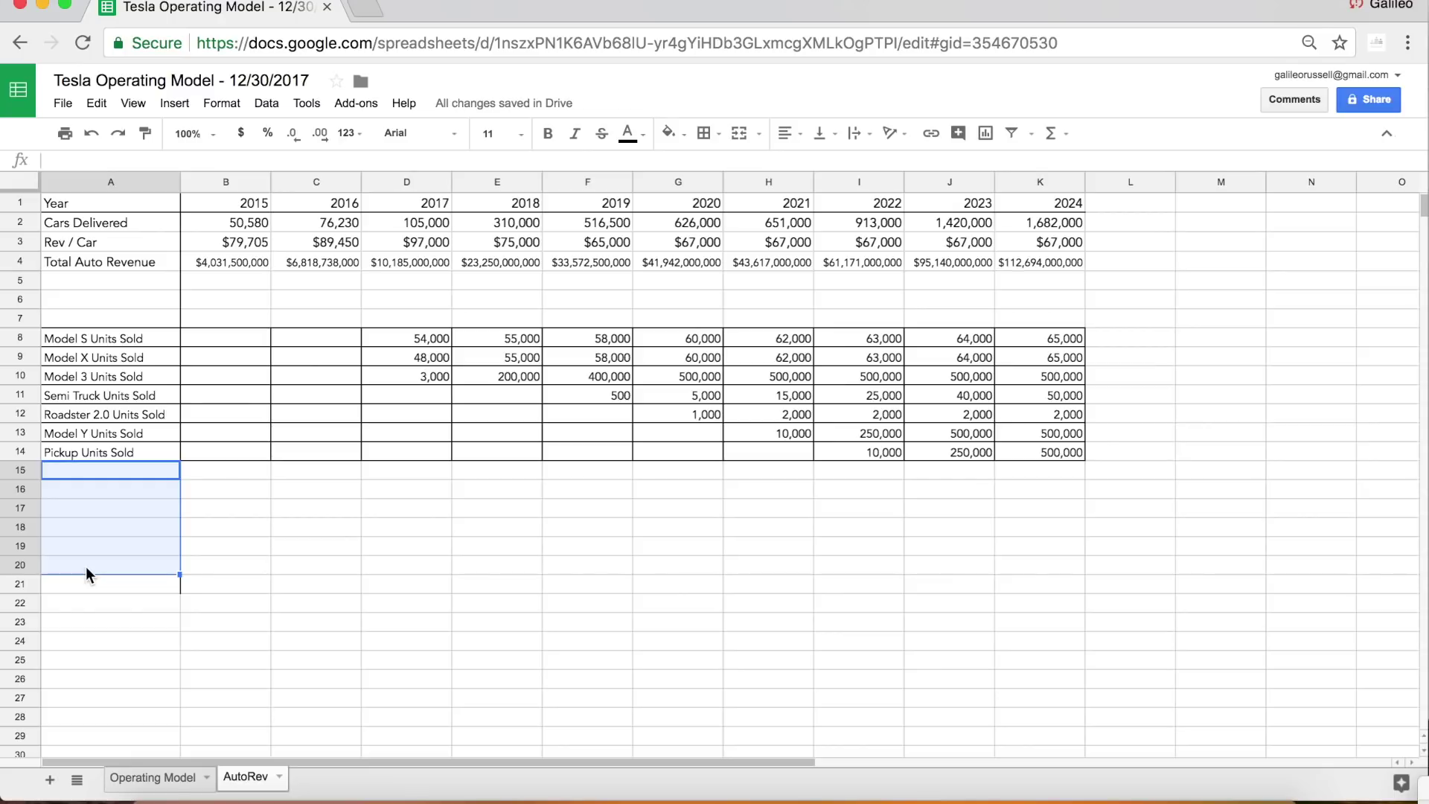
{"action": "left_click", "coordinate": [149, 777]}
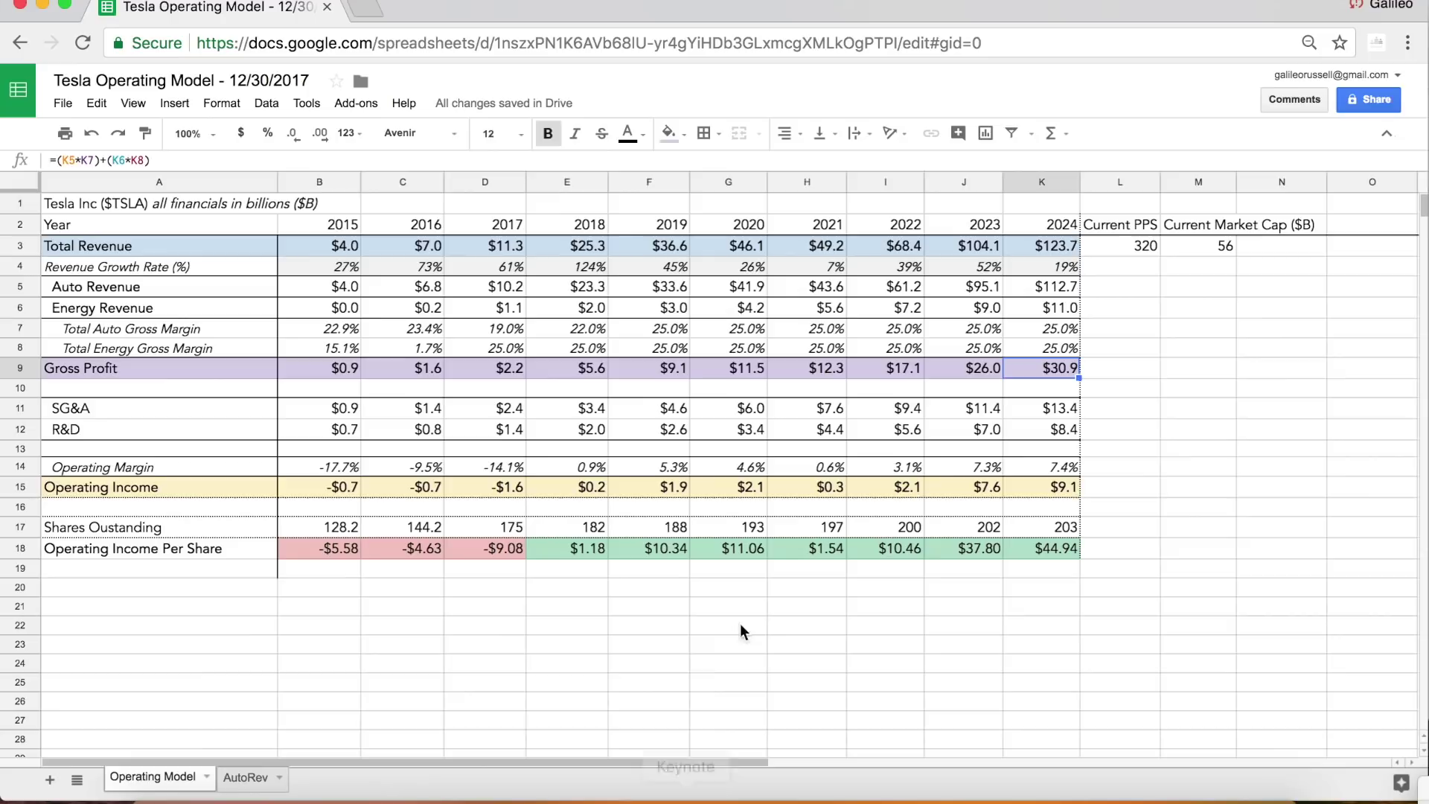
{"action": "left_click", "coordinate": [586, 555]}
{"action": "key", "text": "Right"}
{"action": "key", "text": "Right"}
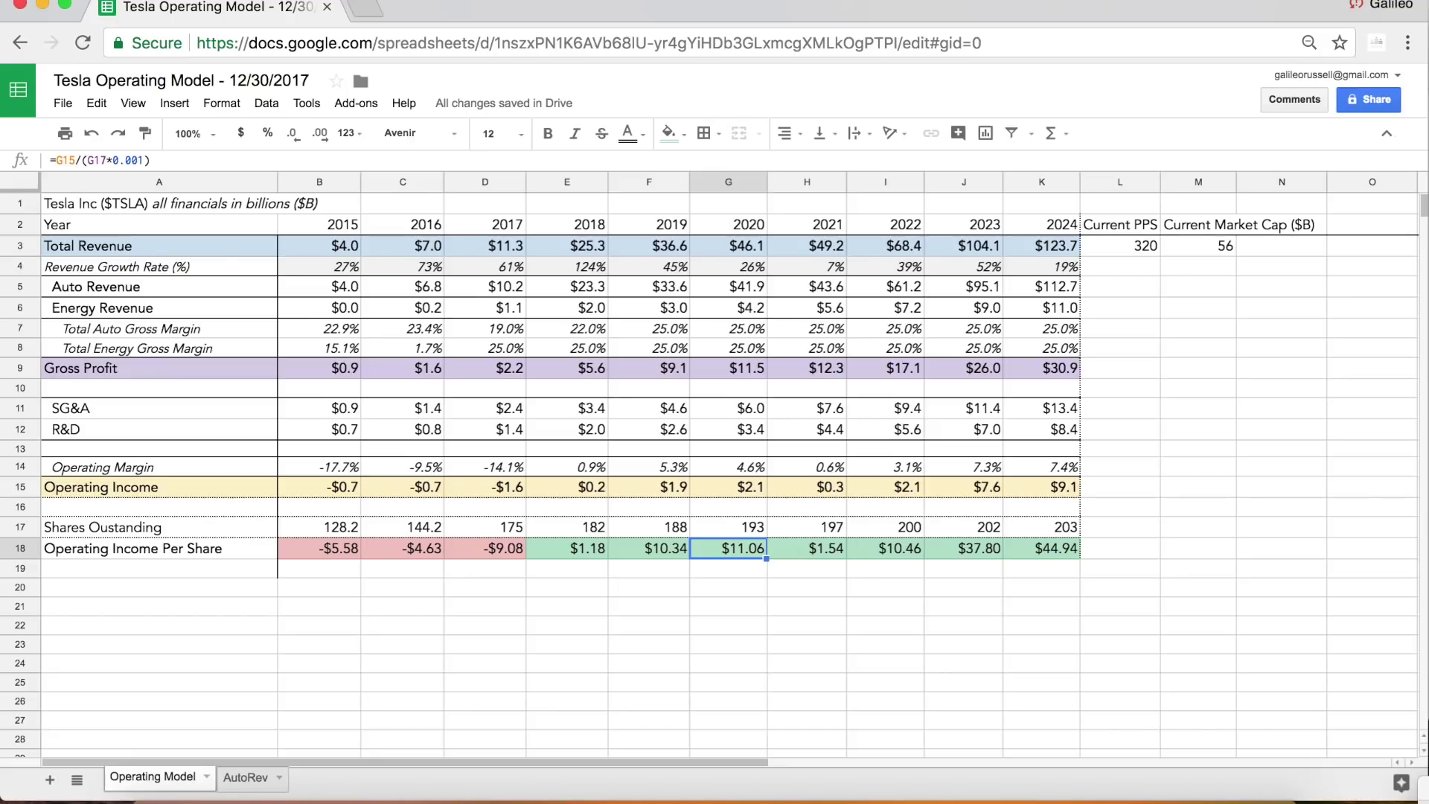
{"action": "key", "text": "Right"}
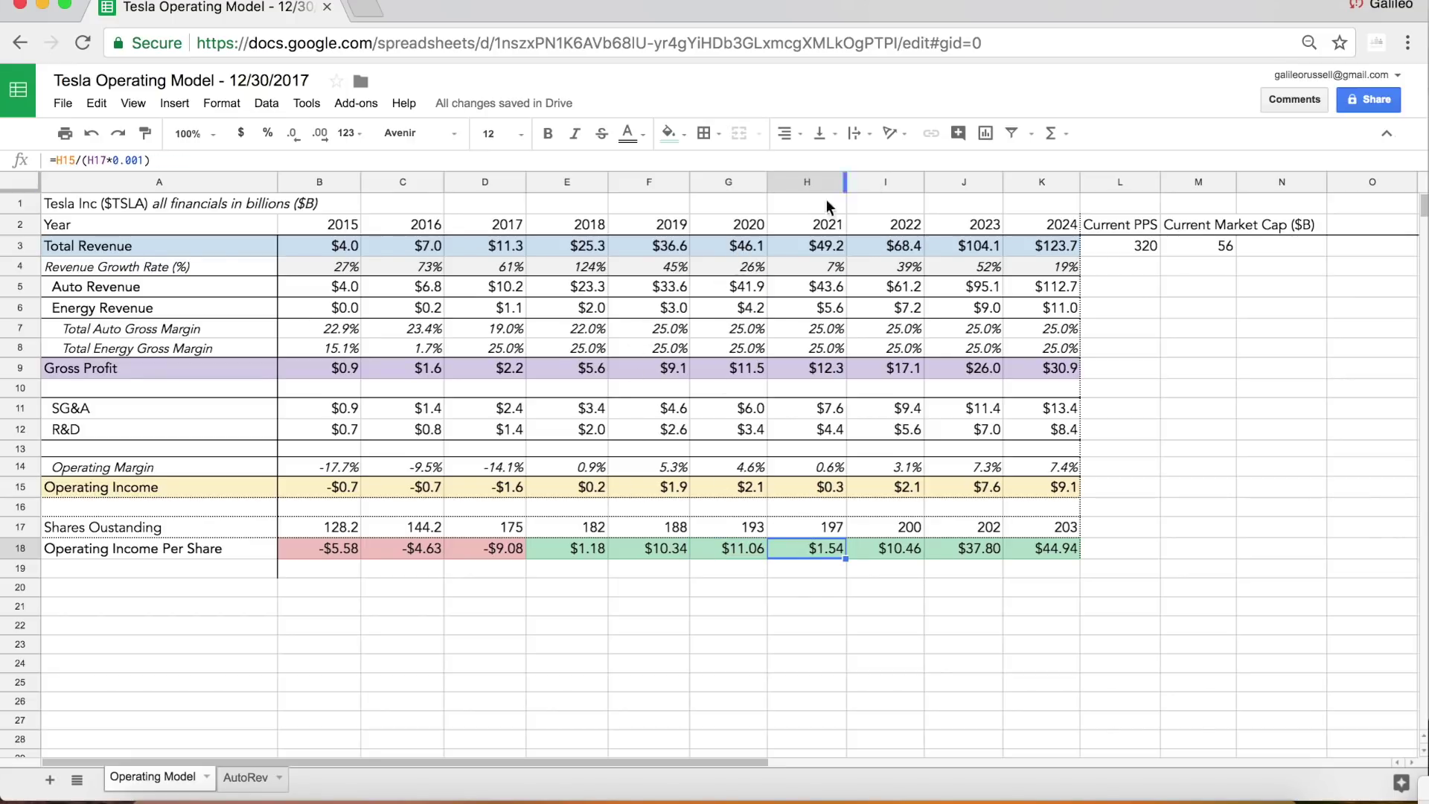
{"action": "key", "text": "Up"}
{"action": "key", "text": "Up"}
{"action": "key", "text": "Up"}
{"action": "key", "text": "Up"}
{"action": "key", "text": "Up"}
{"action": "key", "text": "Up"}
{"action": "key", "text": "Up"}
{"action": "key", "text": "Up"}
{"action": "key", "text": "Up"}
{"action": "key", "text": "Up"}
{"action": "key", "text": "Up"}
{"action": "key", "text": "Up"}
{"action": "key", "text": "Down"}
{"action": "key", "text": "Down"}
{"action": "key", "text": "Down"}
{"action": "key", "text": "Down"}
{"action": "key", "text": "Down"}
{"action": "key", "text": "Left"}
{"action": "key", "text": "Right"}
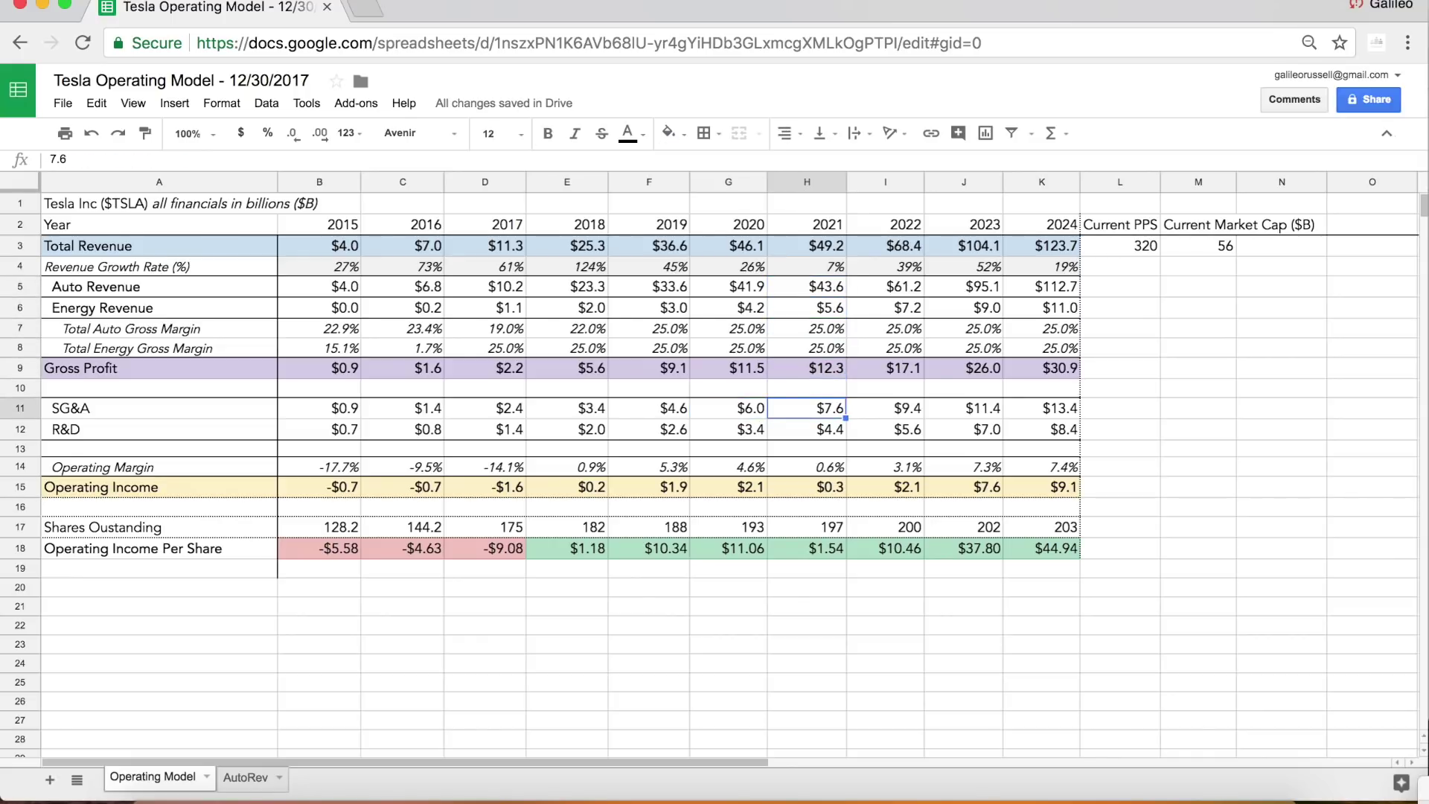
{"action": "key", "text": "Left"}
{"action": "key", "text": "Down"}
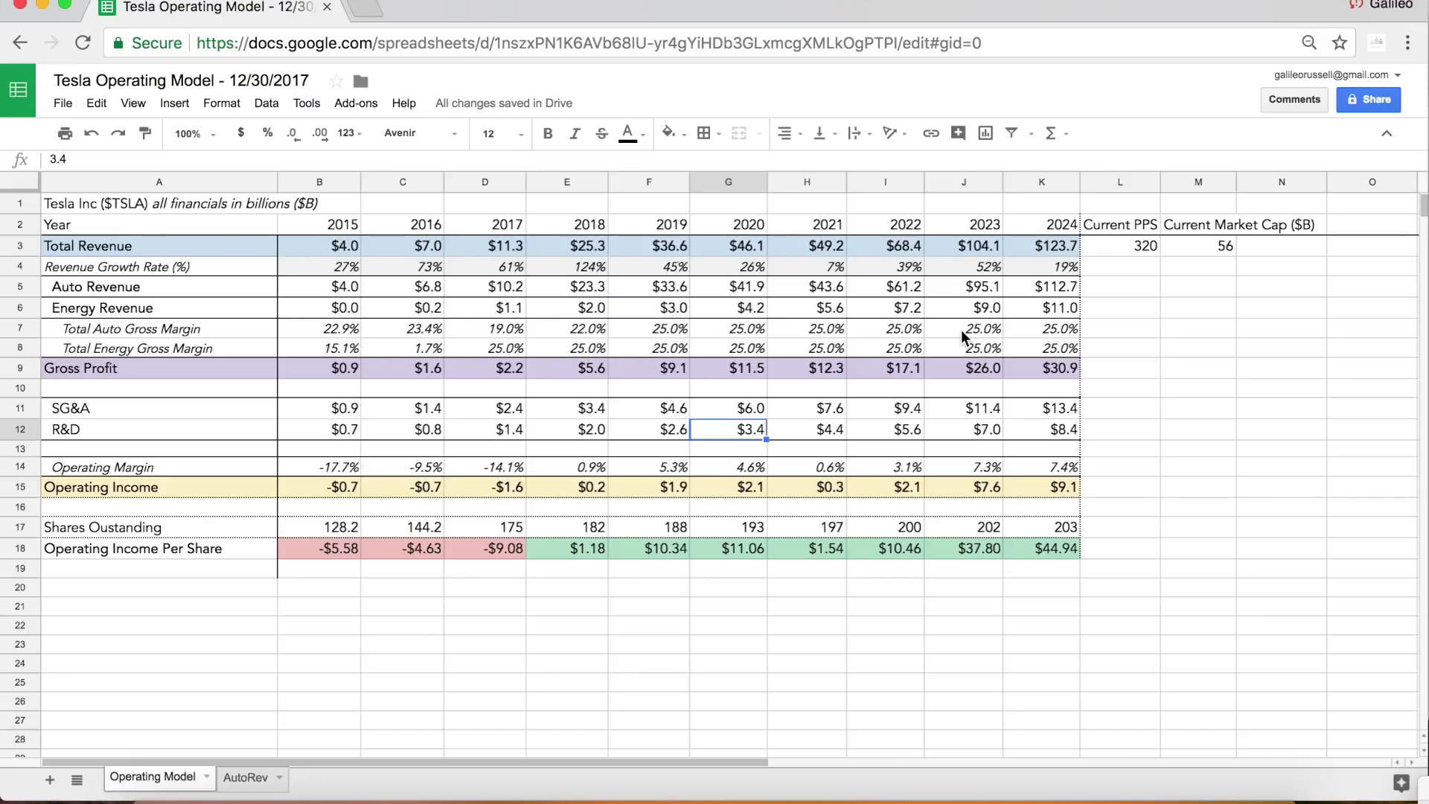
{"action": "left_click", "coordinate": [494, 551]}
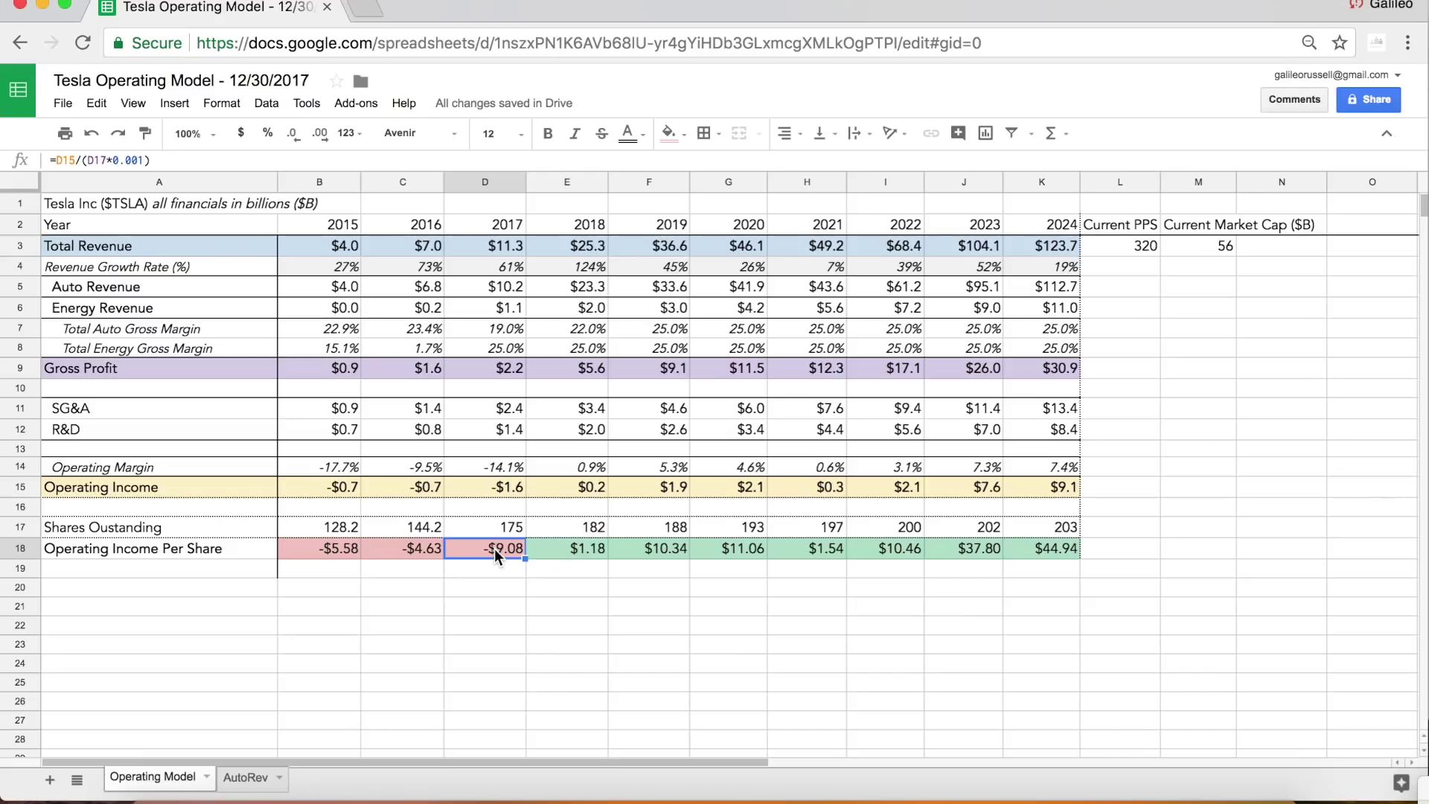
{"action": "key", "text": "Right"}
{"action": "key", "text": "Right"}
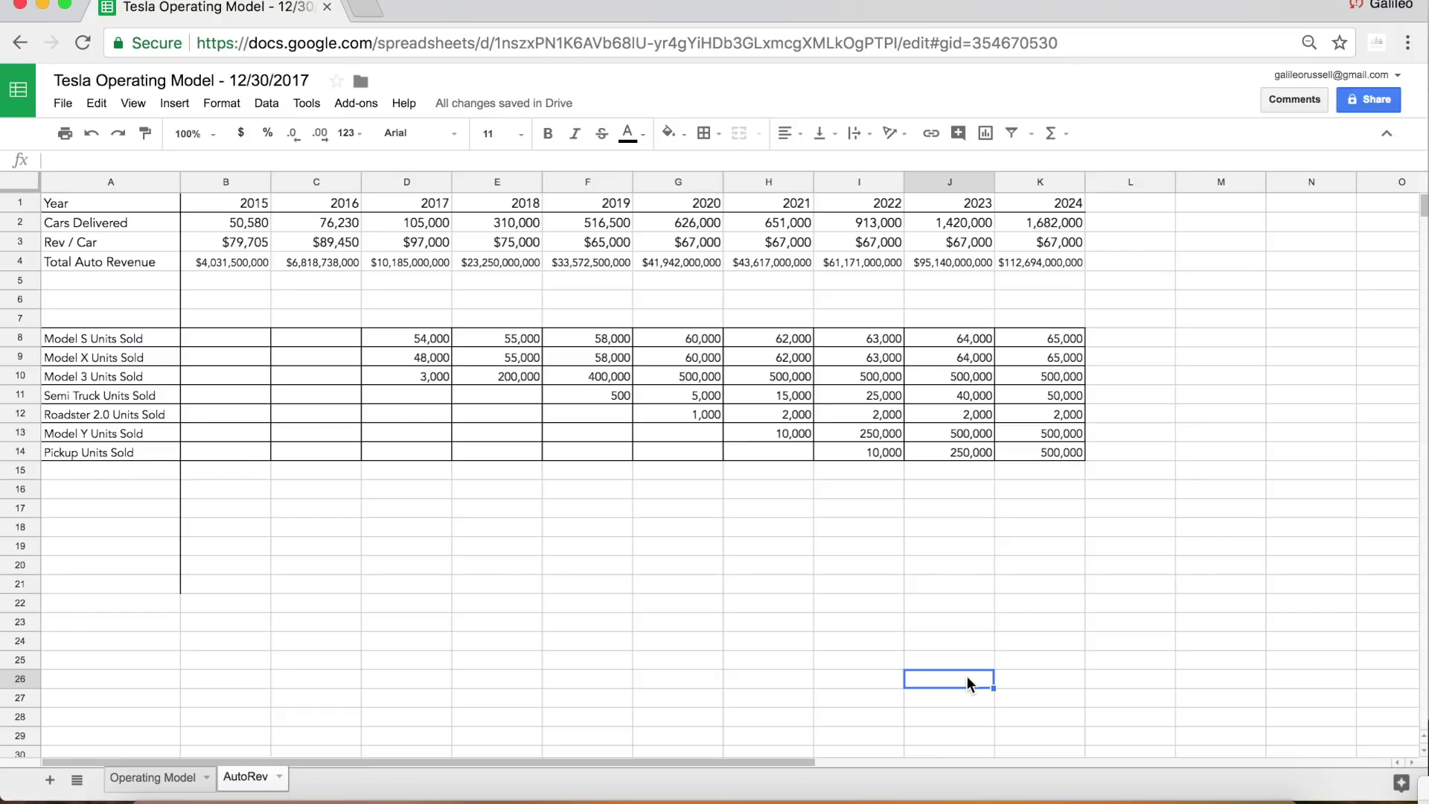
{"action": "left_click", "coordinate": [891, 458]}
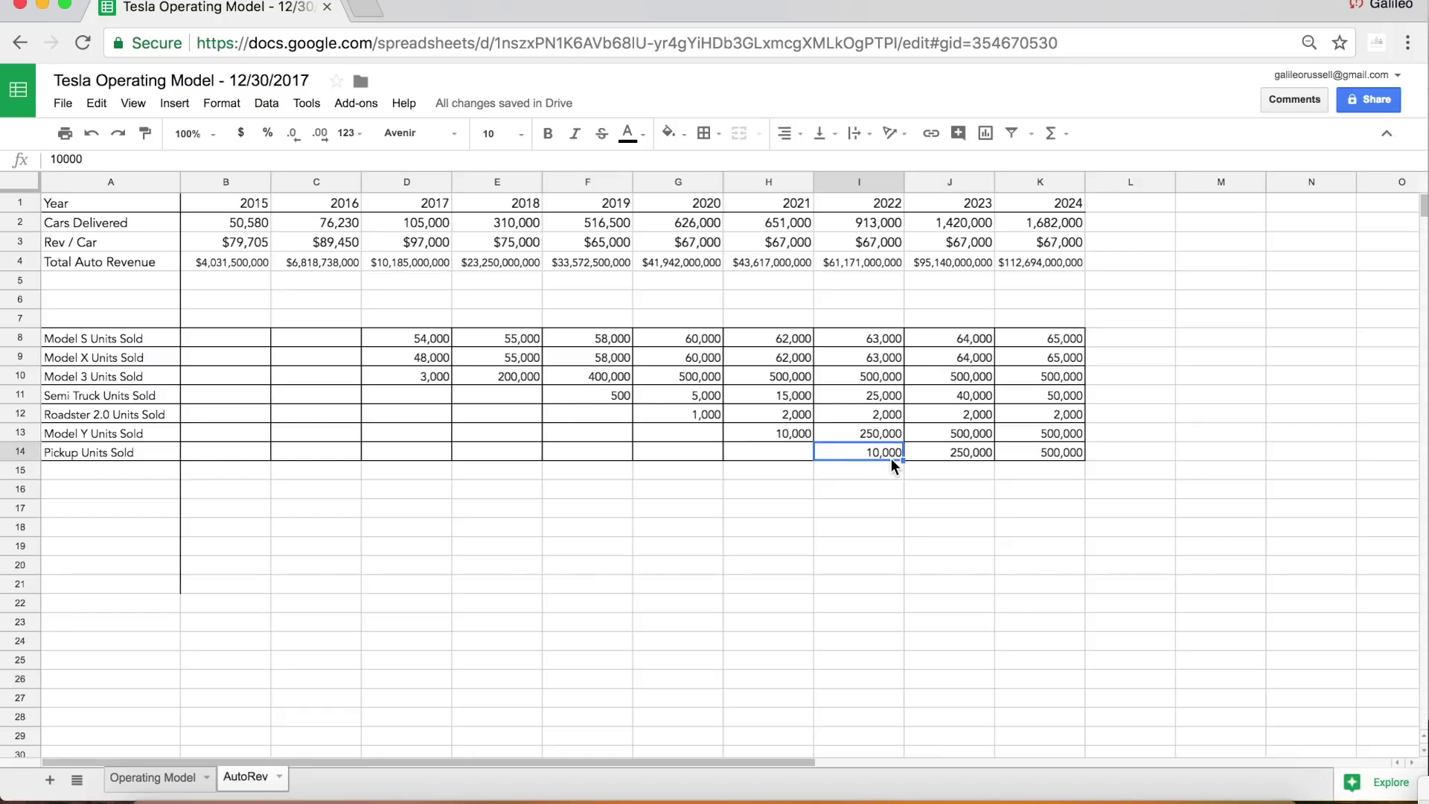
{"action": "key", "text": "Right"}
{"action": "key", "text": "Right"}
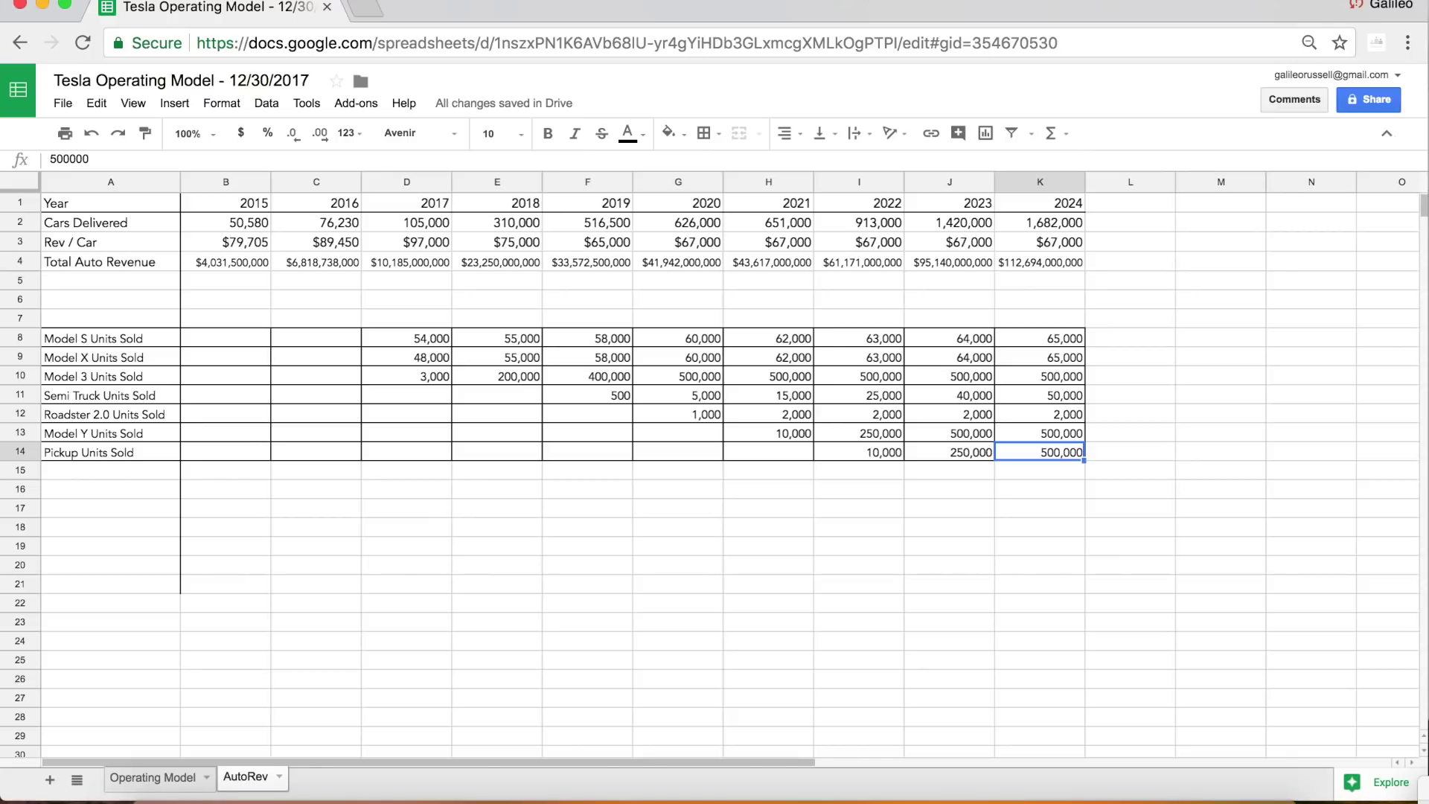
{"action": "key", "text": "Up"}
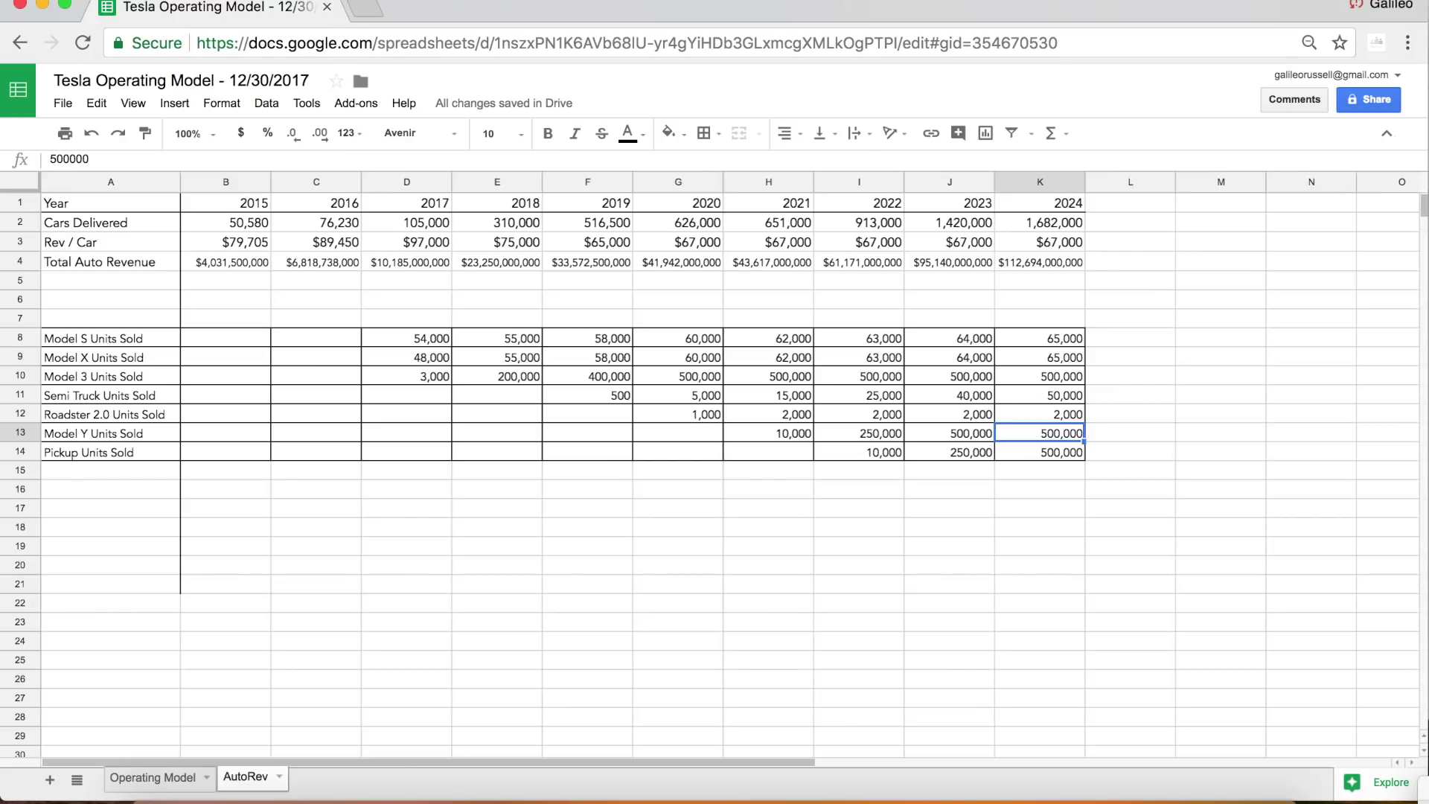
{"action": "left_click", "coordinate": [706, 380]}
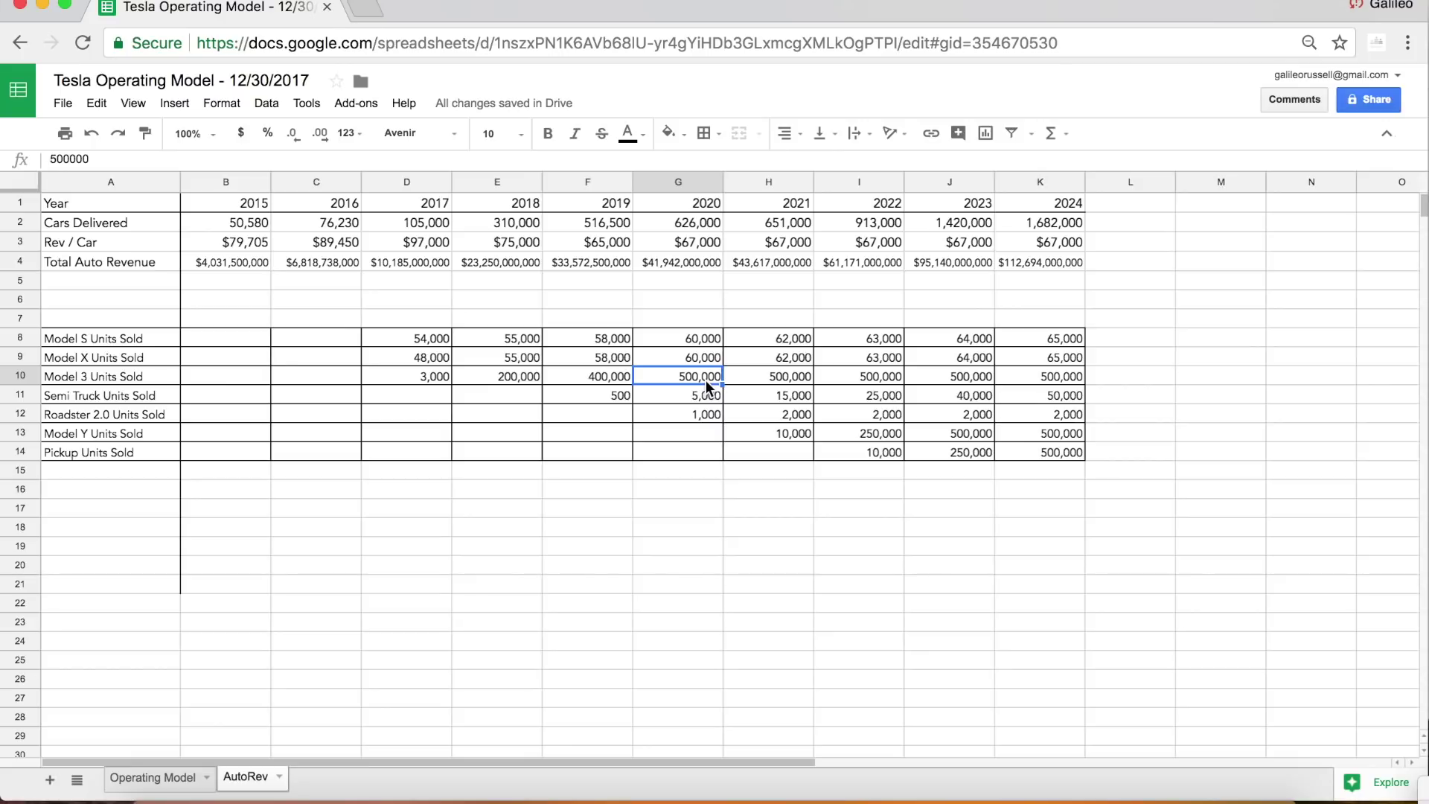
{"action": "left_click", "coordinate": [141, 342]}
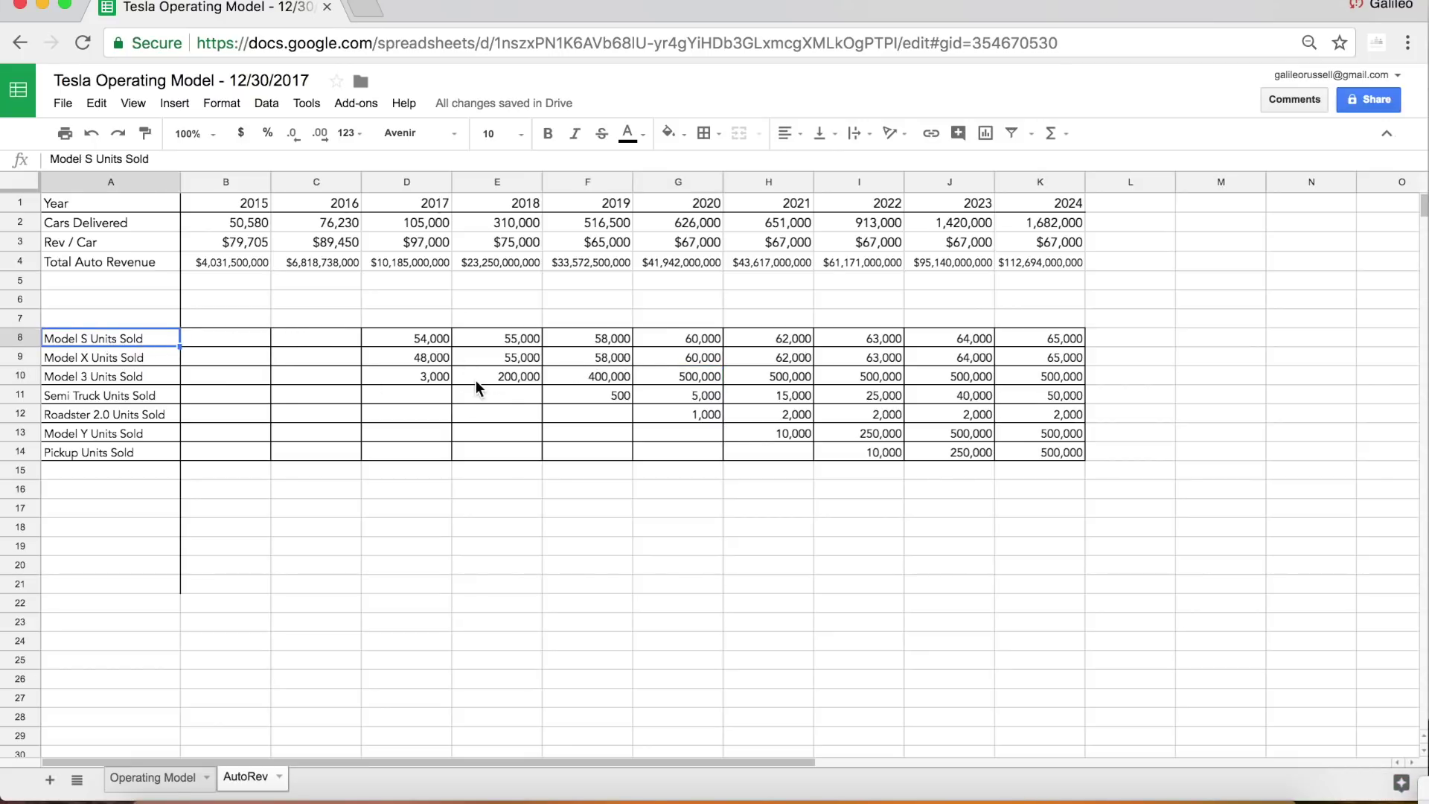
{"action": "key", "text": "Right"}
{"action": "key", "text": "Right"}
{"action": "key", "text": "Right"}
{"action": "key", "text": "Right"}
{"action": "key", "text": "Right"}
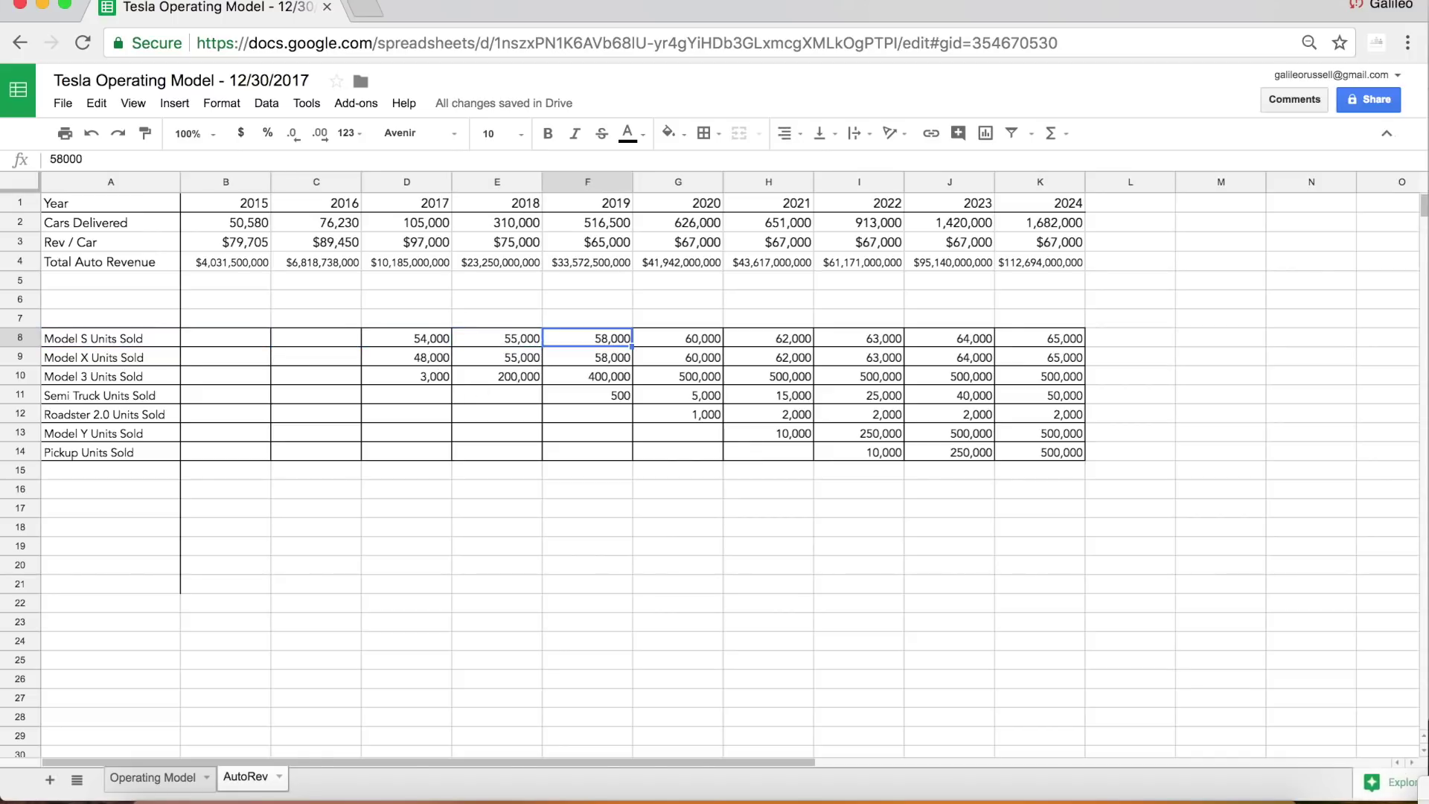
{"action": "key", "text": "Right"}
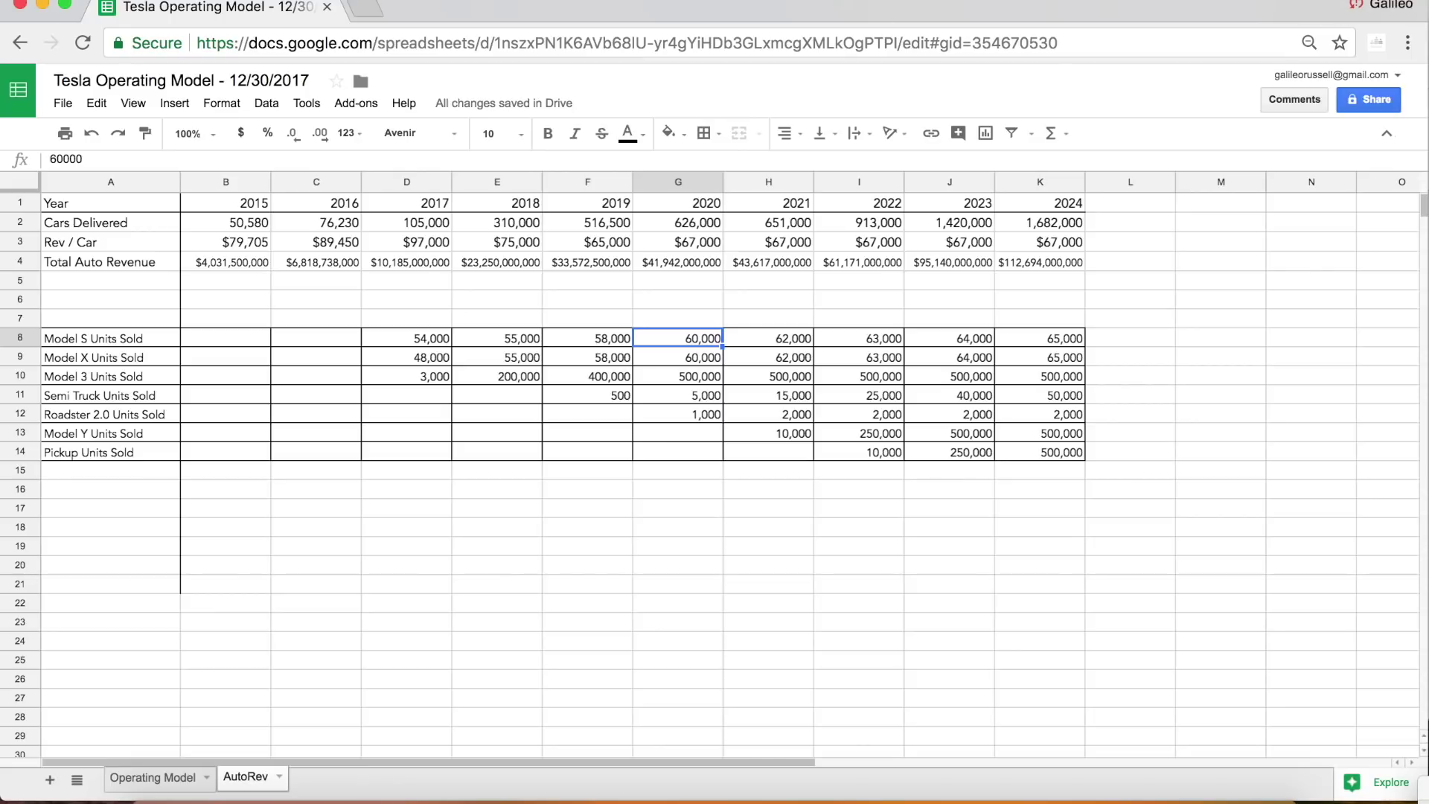
{"action": "key", "text": "Down"}
{"action": "key", "text": "Down"}
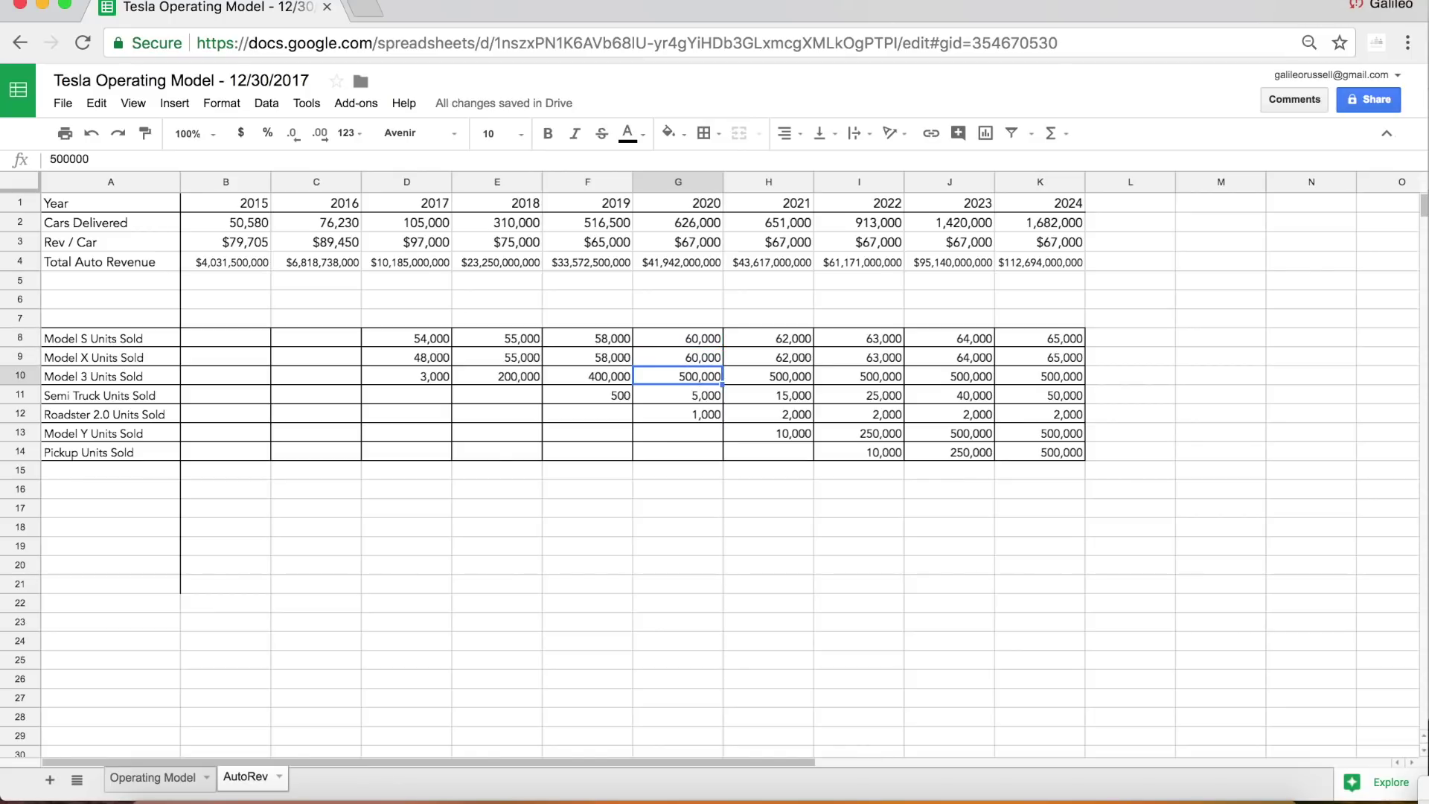